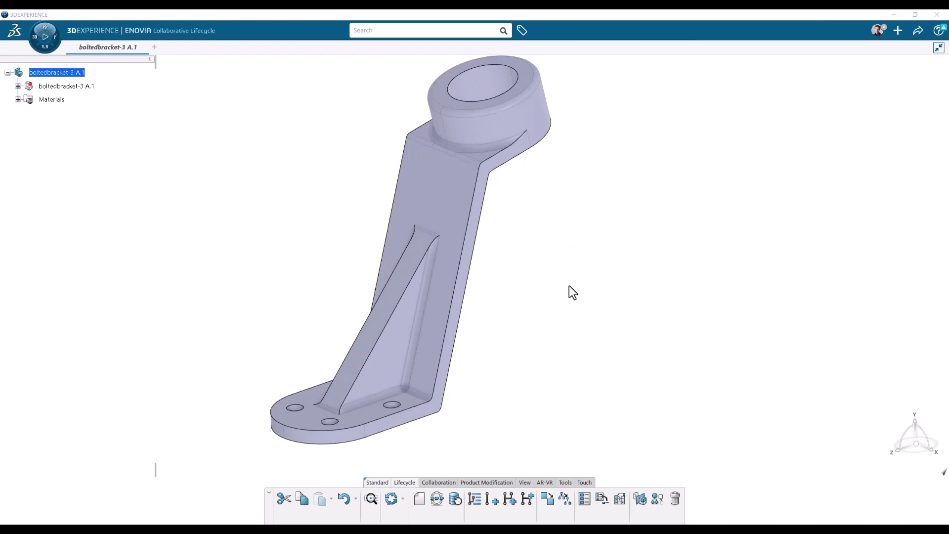
middle_click_drag(564, 281, 589, 291)
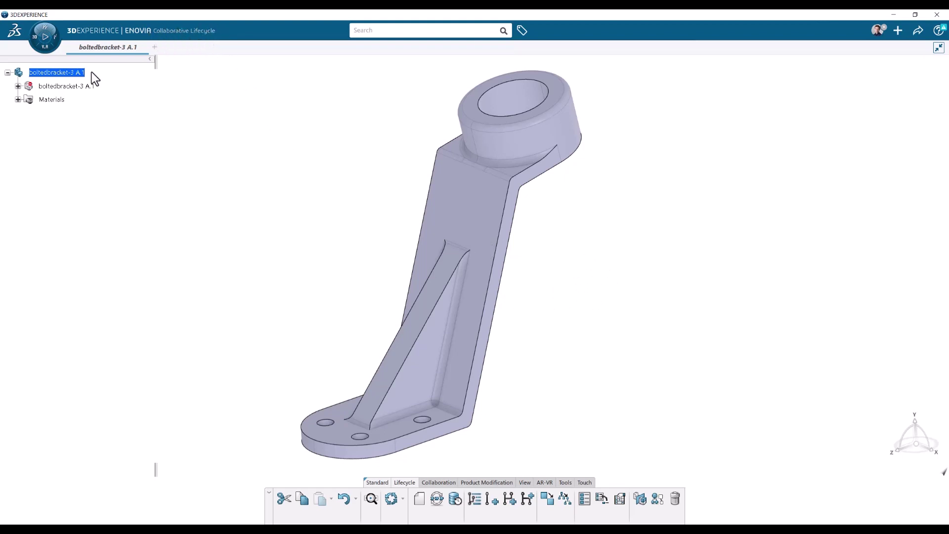
left_click(74, 72)
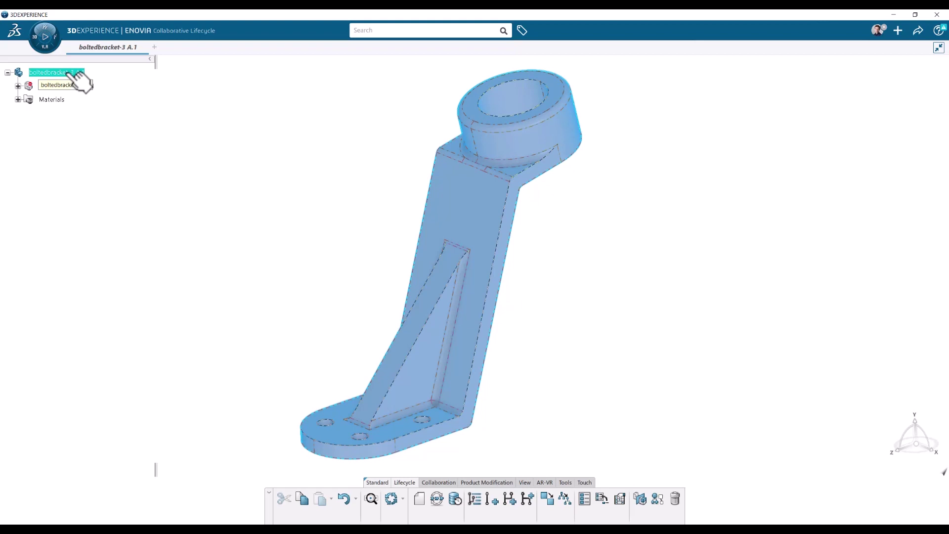
right_click(69, 74)
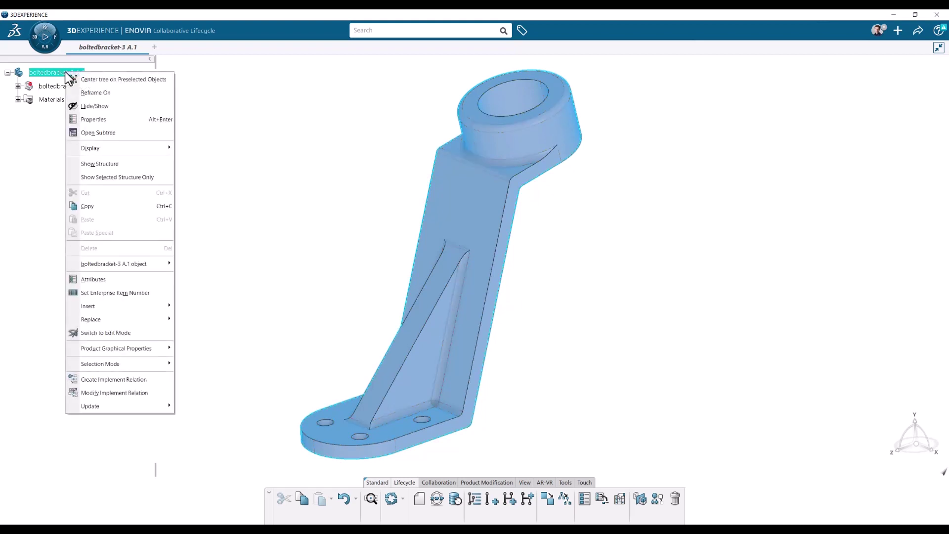
mouse_move(102, 307)
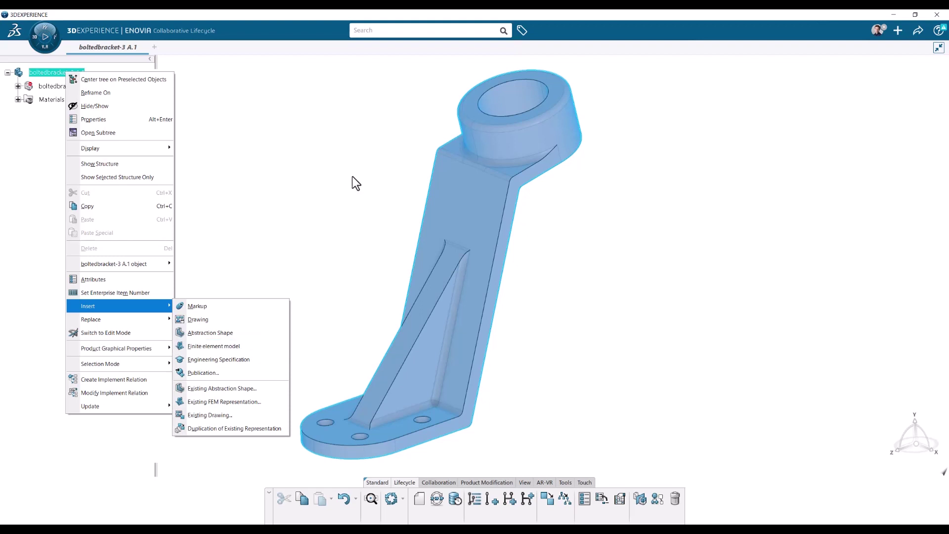
key("Escape")
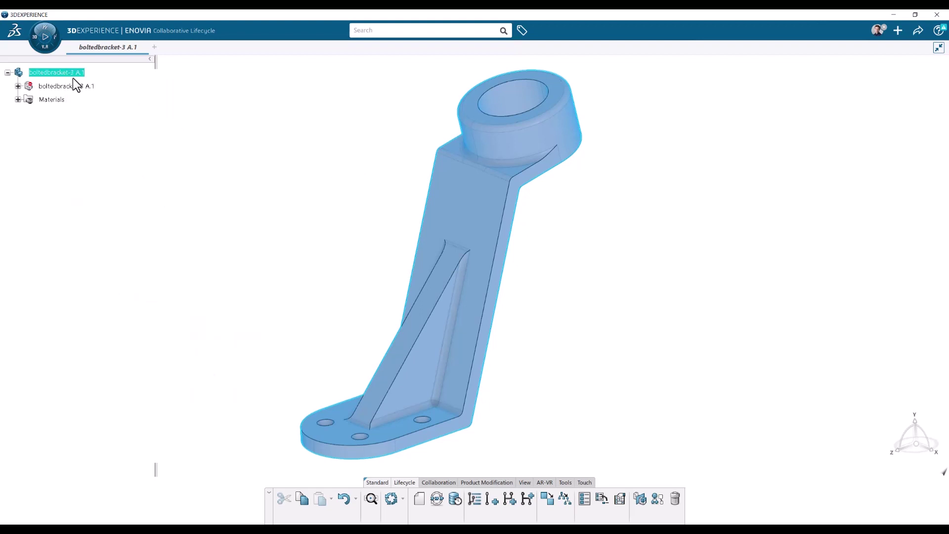
Step: Switch to the Model Assembly Design app with the bolted bracket still open
left_click(45, 37)
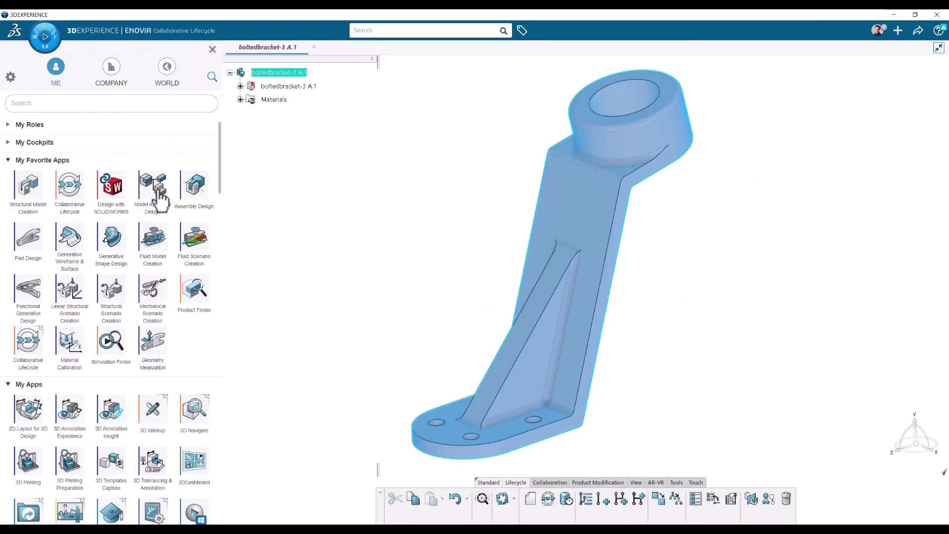
left_click(31, 103)
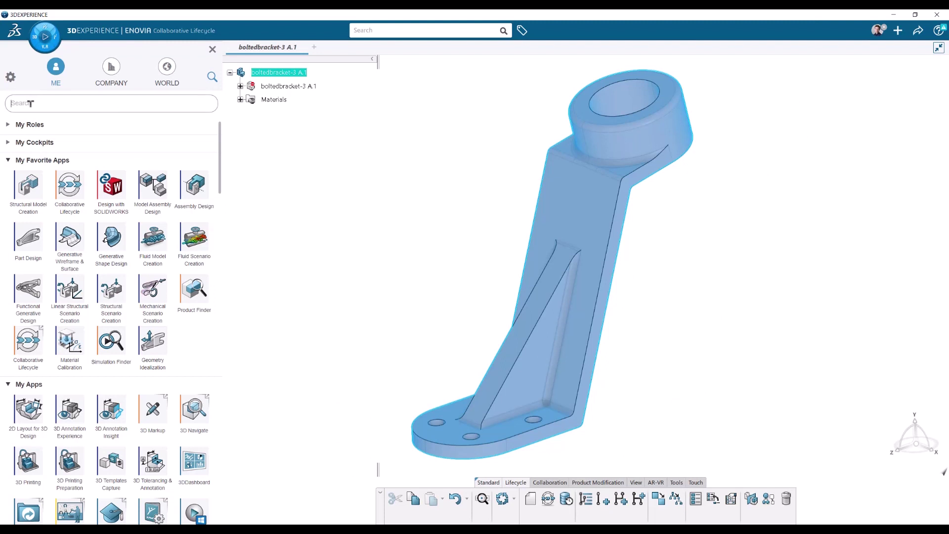
left_click(157, 194)
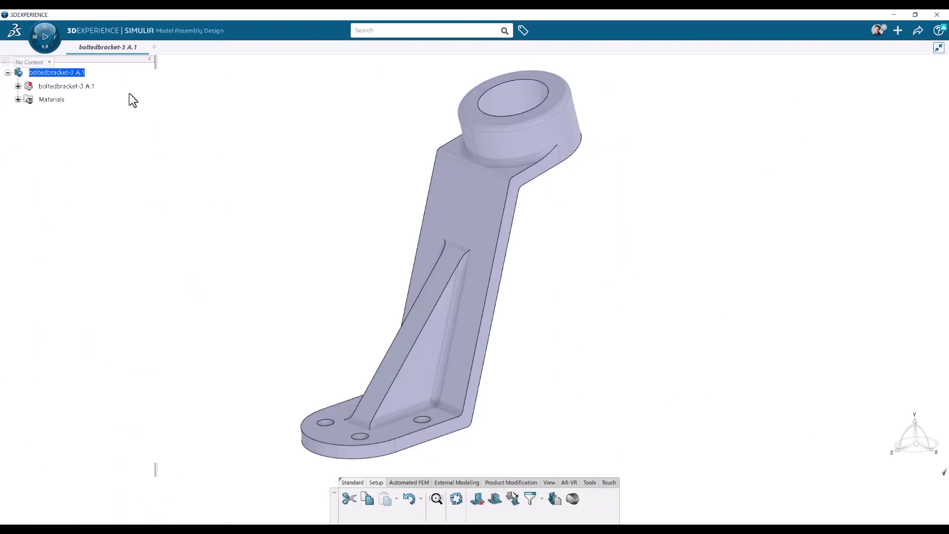
right_click(82, 74)
mouse_move(145, 312)
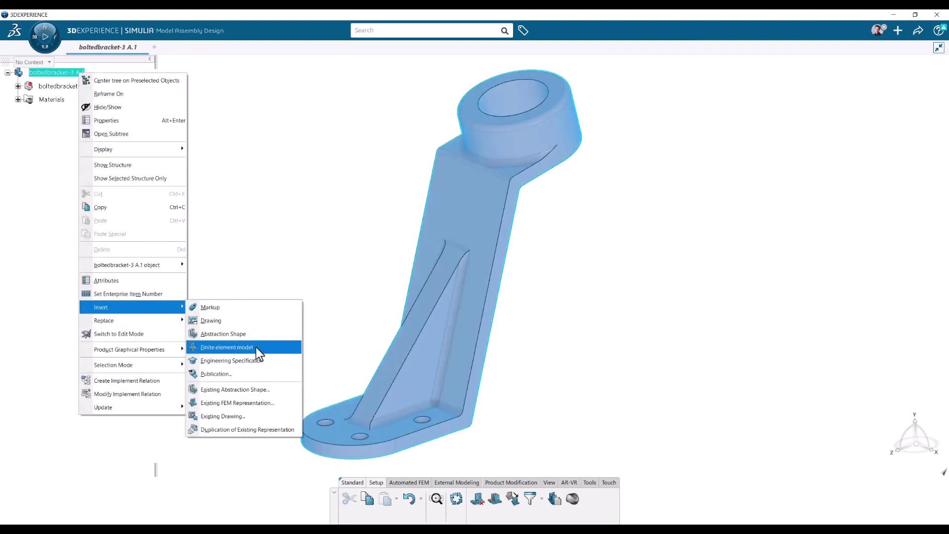
left_click(352, 339)
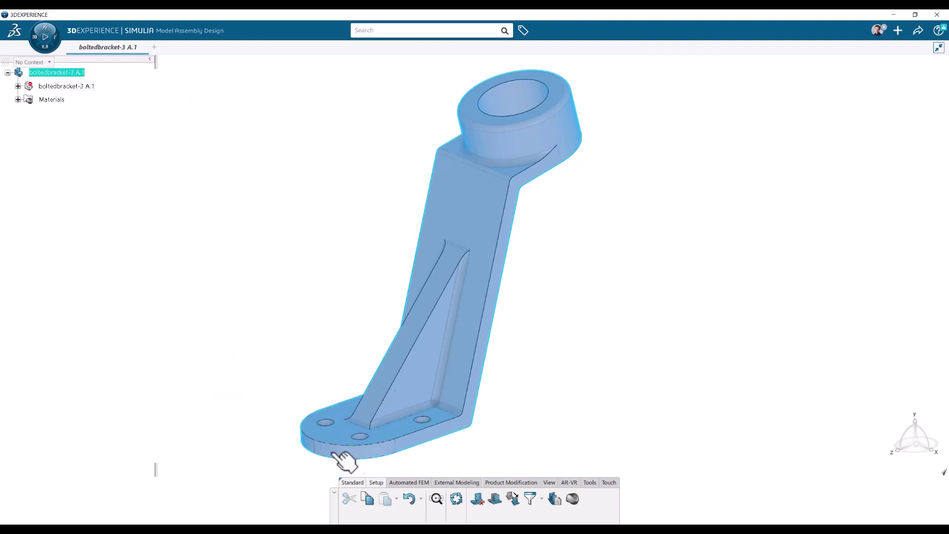
Step: Create a Standard Automated FEM of the bracket from its main bodies, using a quadratic tetrahedron mesh with 8 mm size and 0.1 sag ratio
left_click(405, 483)
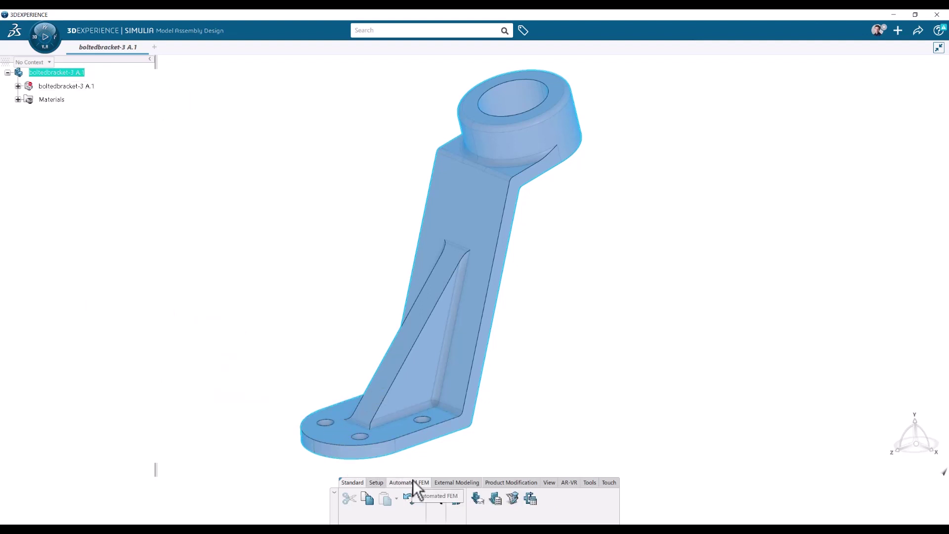
left_click(476, 498)
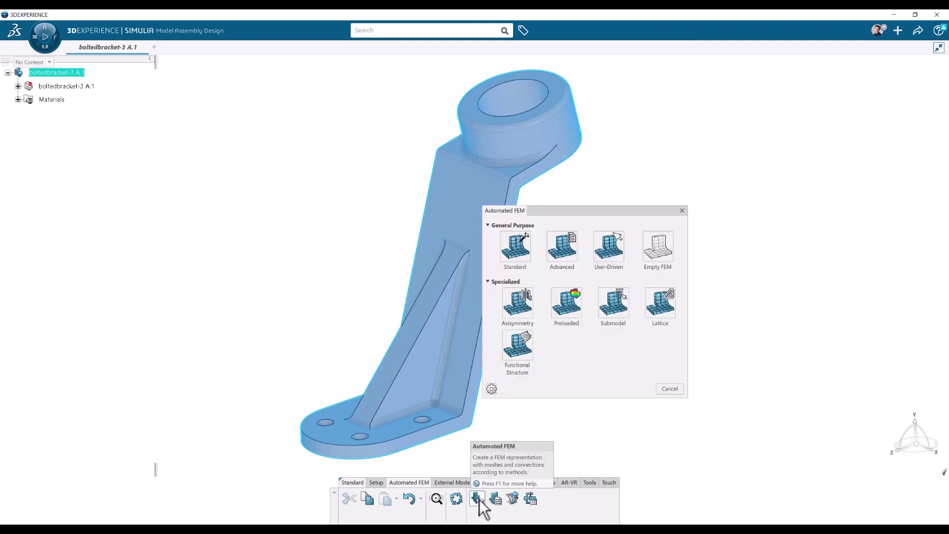
left_click_drag(591, 210, 664, 193)
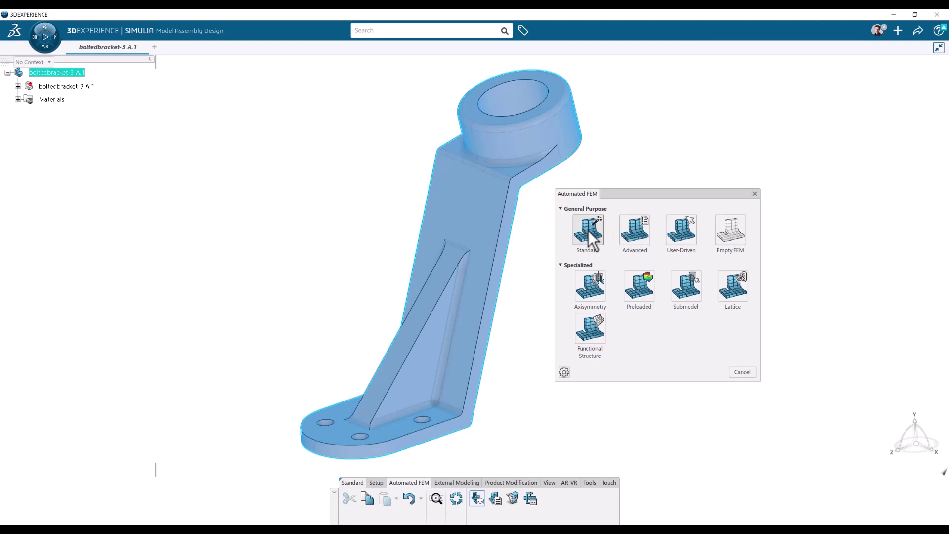
left_click(48, 101)
left_click(586, 226)
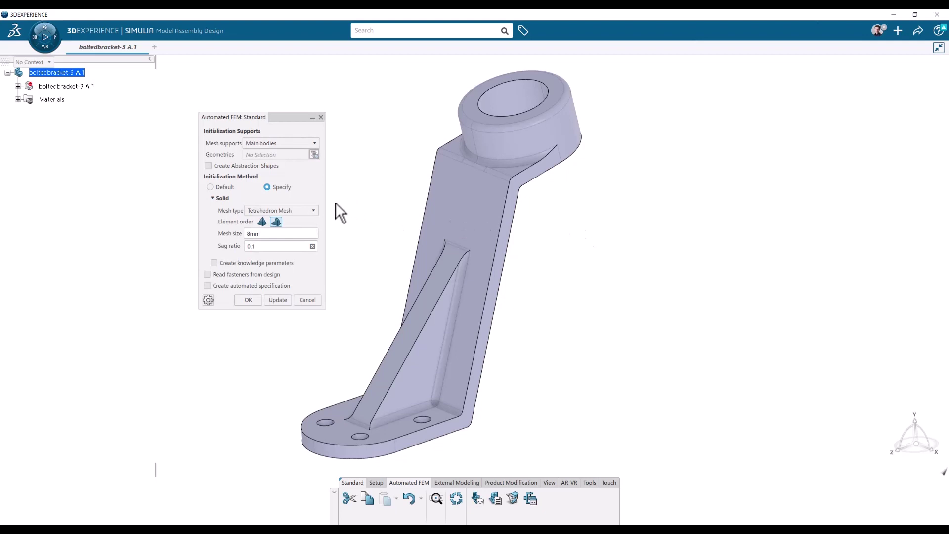
left_click(260, 143)
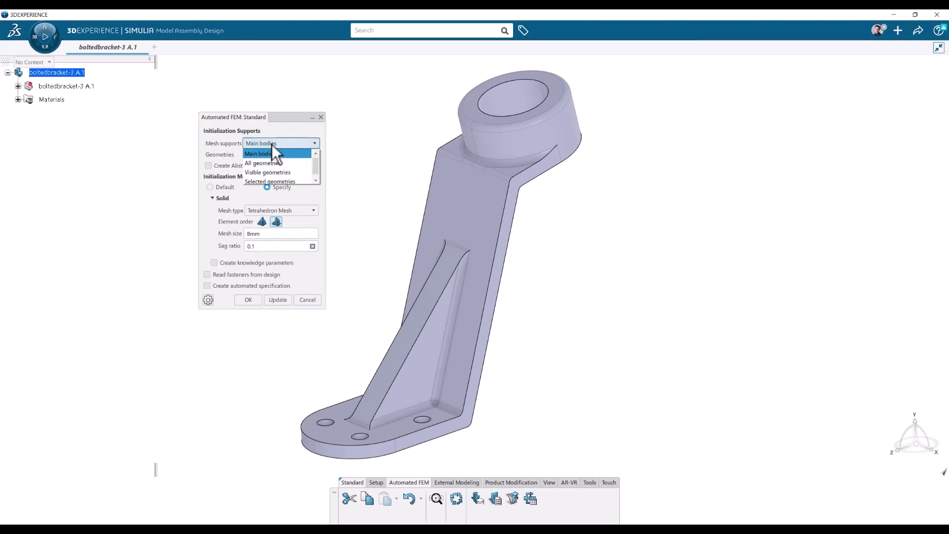
left_click(271, 144)
left_click(275, 143)
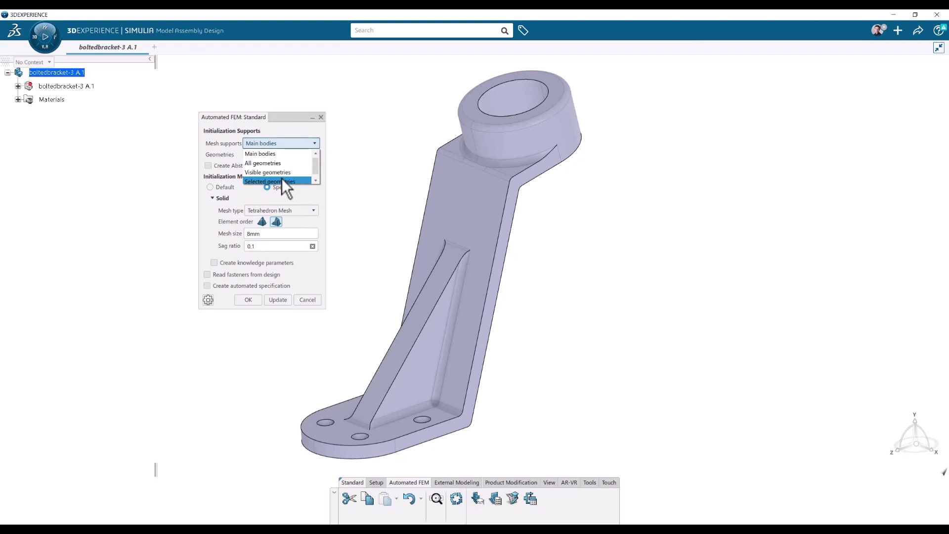
left_click(278, 117)
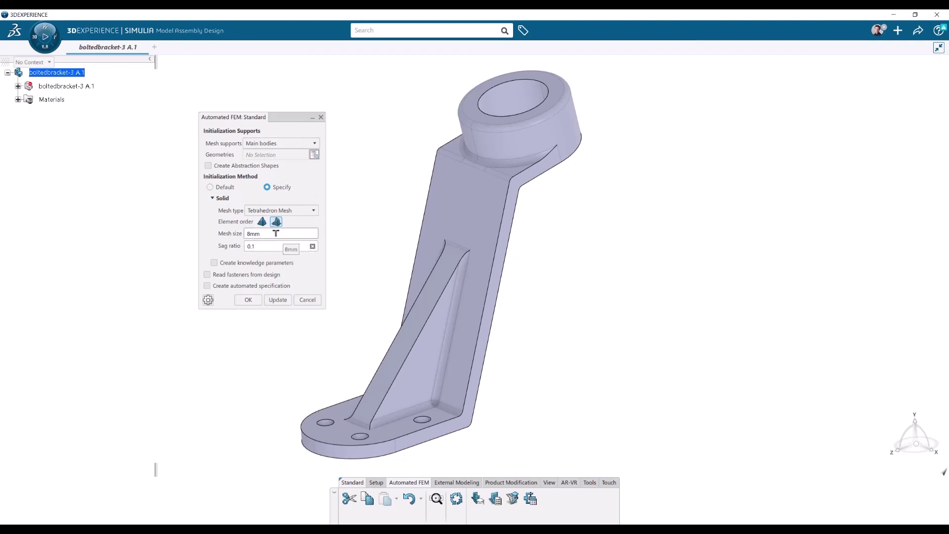
left_click(255, 301)
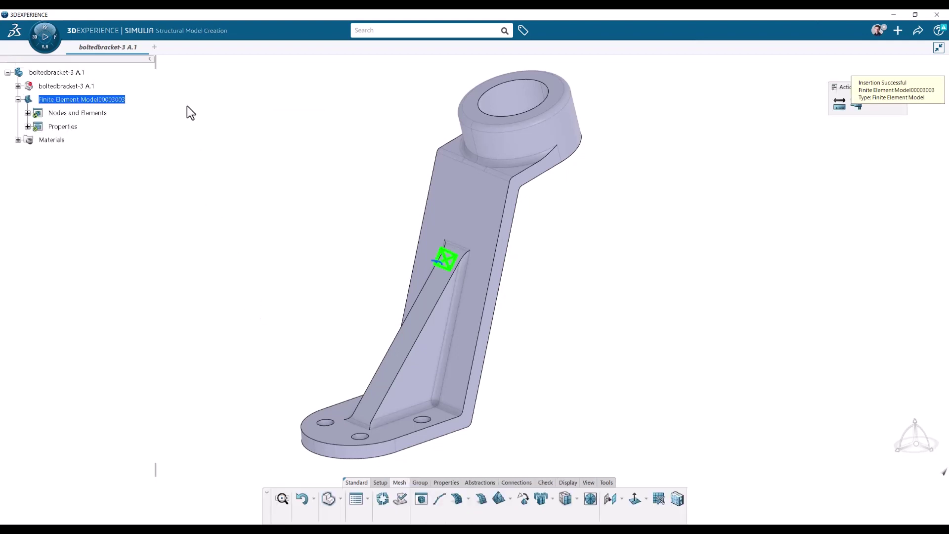
Step: Change the title of the new finite element model to "boltedbracket femrep 1"
right_click(114, 102)
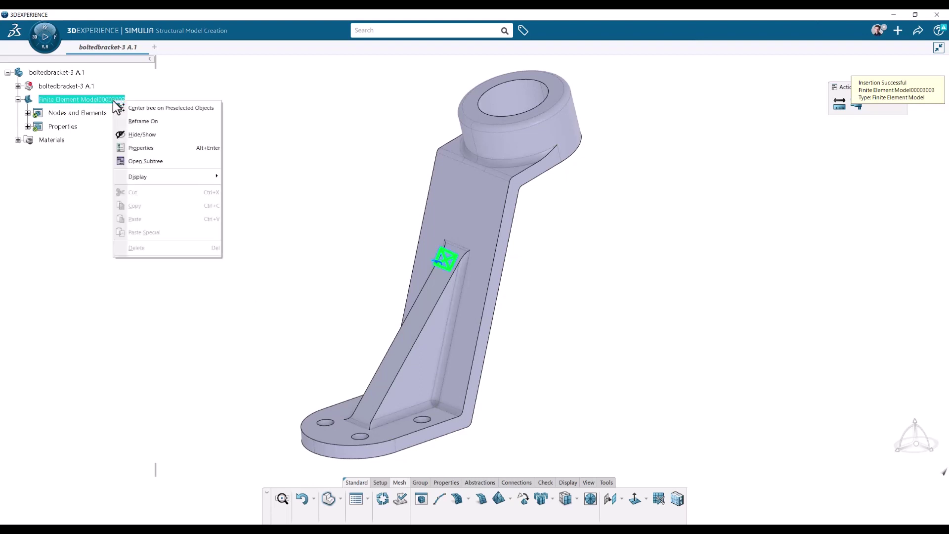
left_click(151, 148)
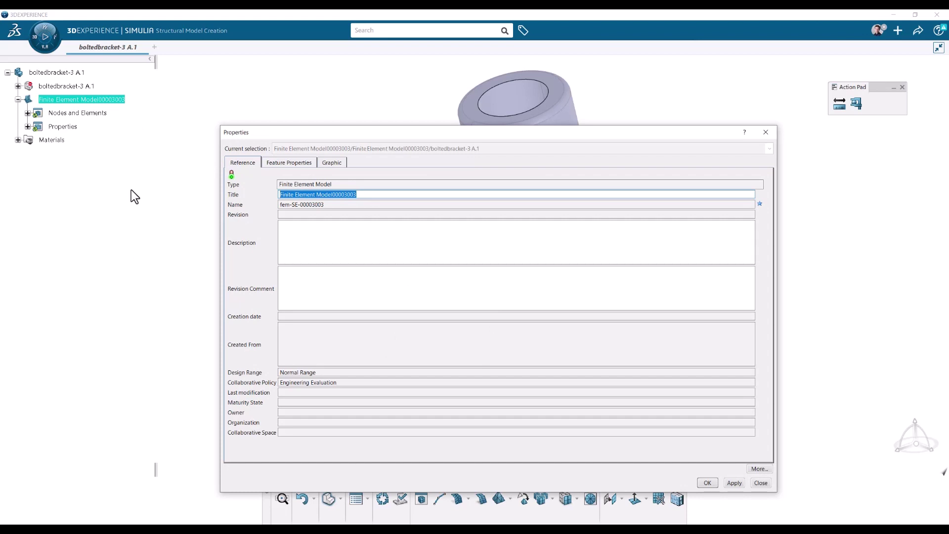
type("boltedbracket femrep 1")
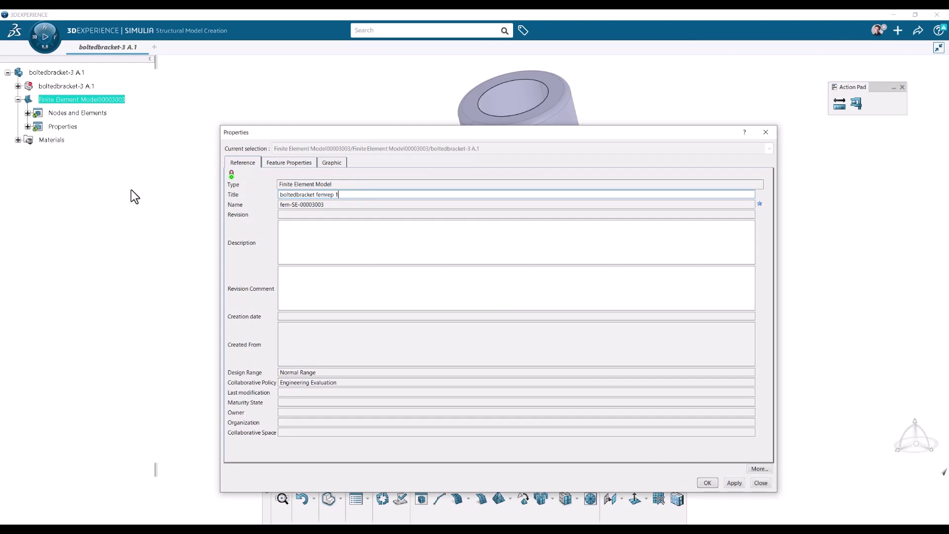
left_click(707, 482)
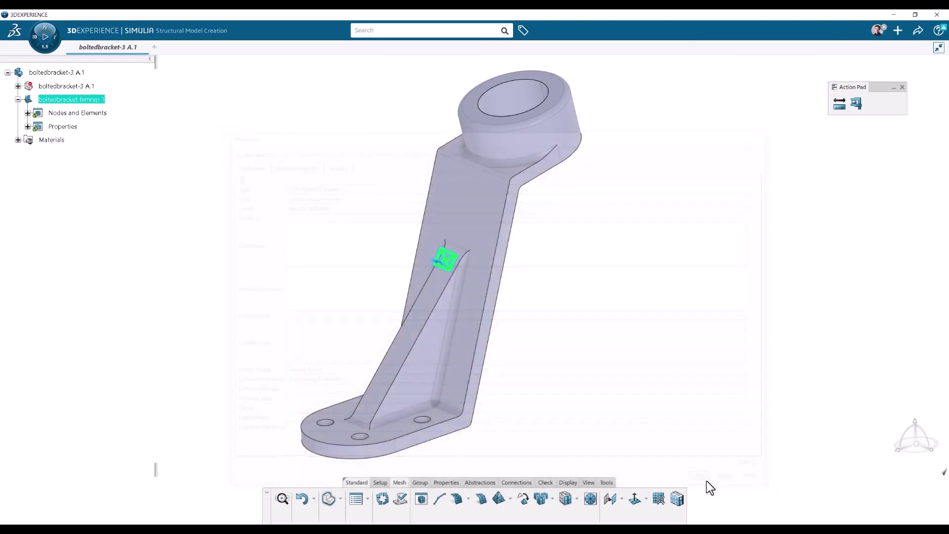
Step: Set the material behavior of the model's solid section to Without Plasticity
left_click(28, 126)
left_click(27, 113)
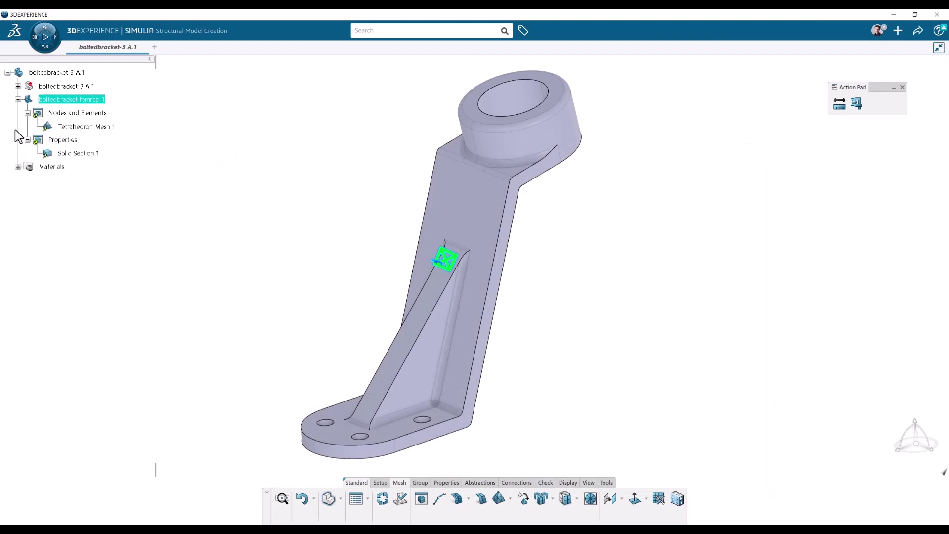
left_click(91, 154)
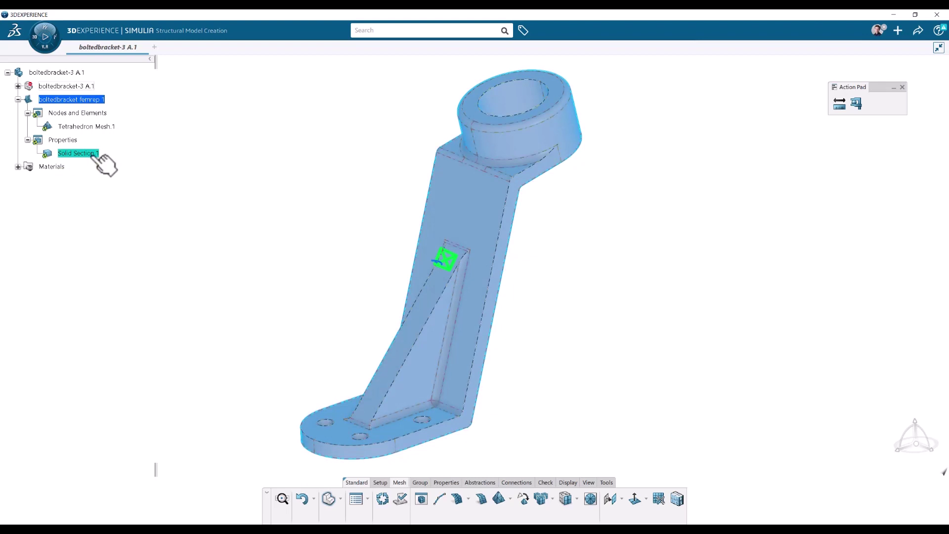
double_click(93, 154)
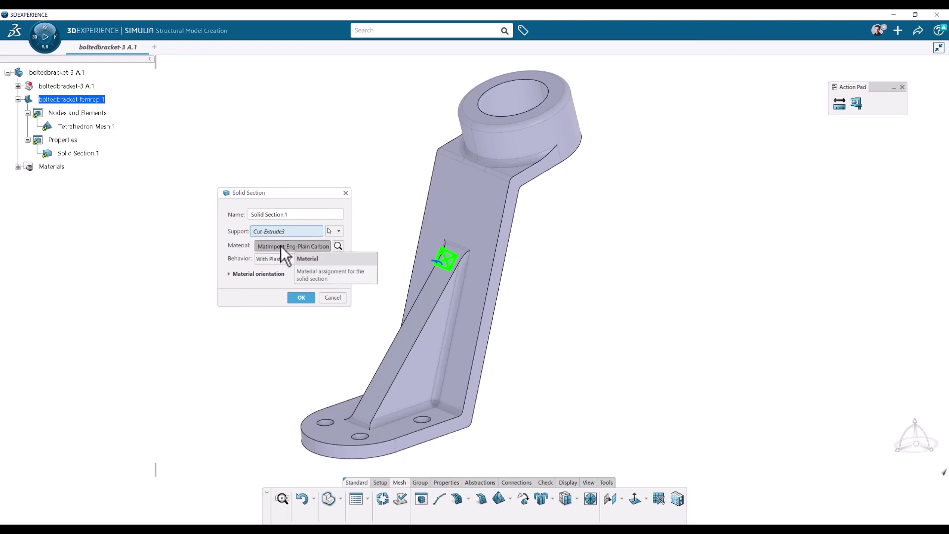
left_click(295, 257)
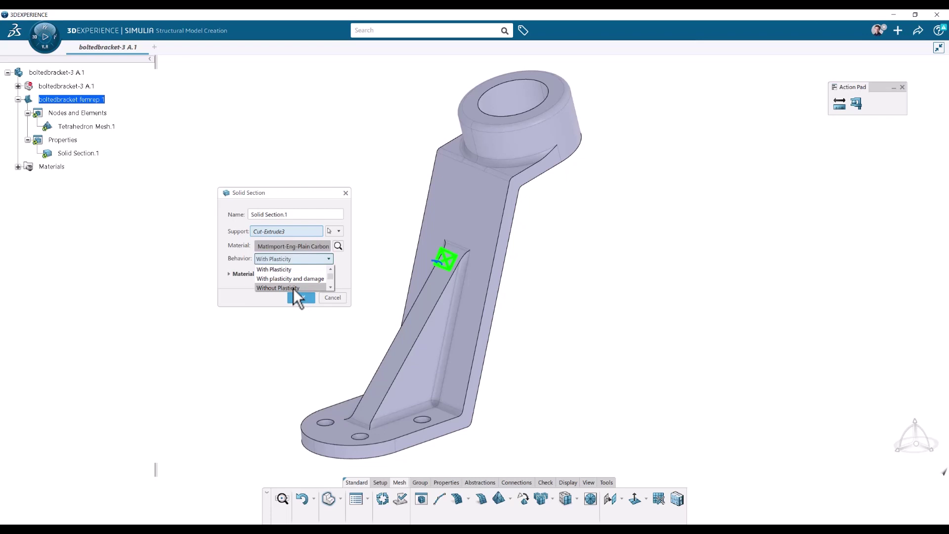
left_click(292, 288)
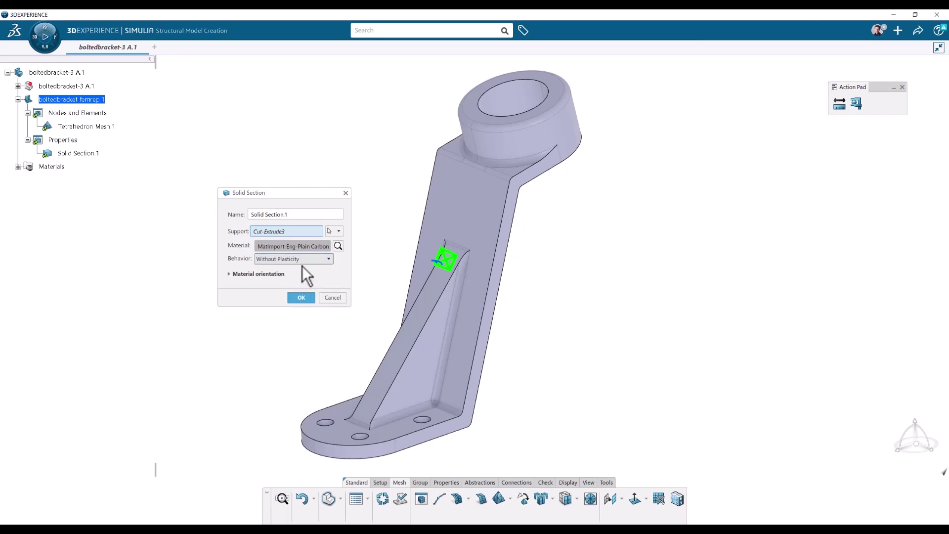
left_click(301, 295)
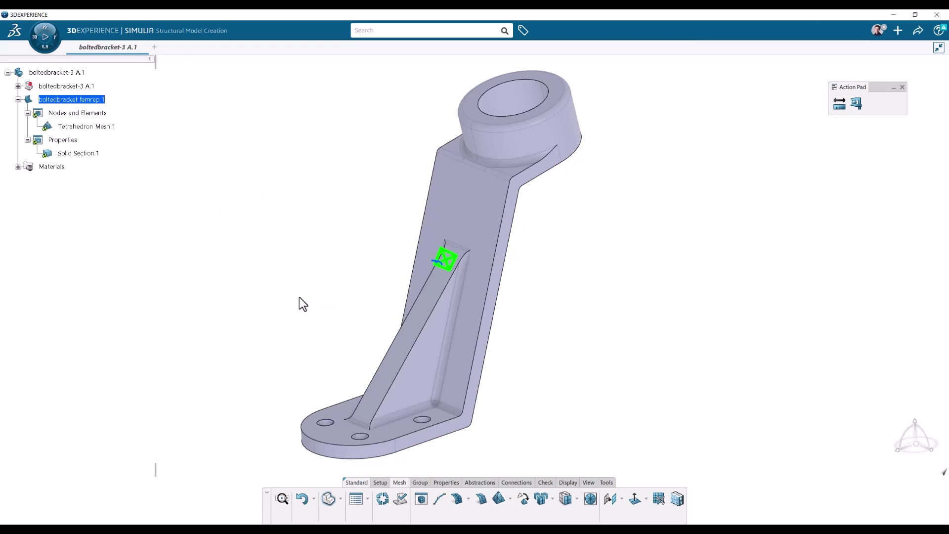
Step: Initialize the tetrahedron mesh's size and absolute sag from the geometry and generate the mesh
double_click(107, 128)
left_click_drag(263, 118, 251, 129)
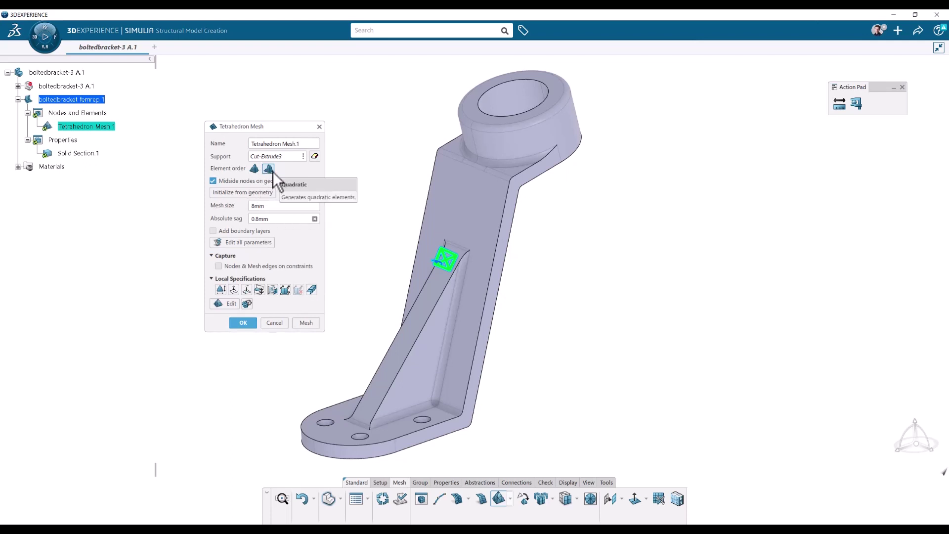
left_click(256, 193)
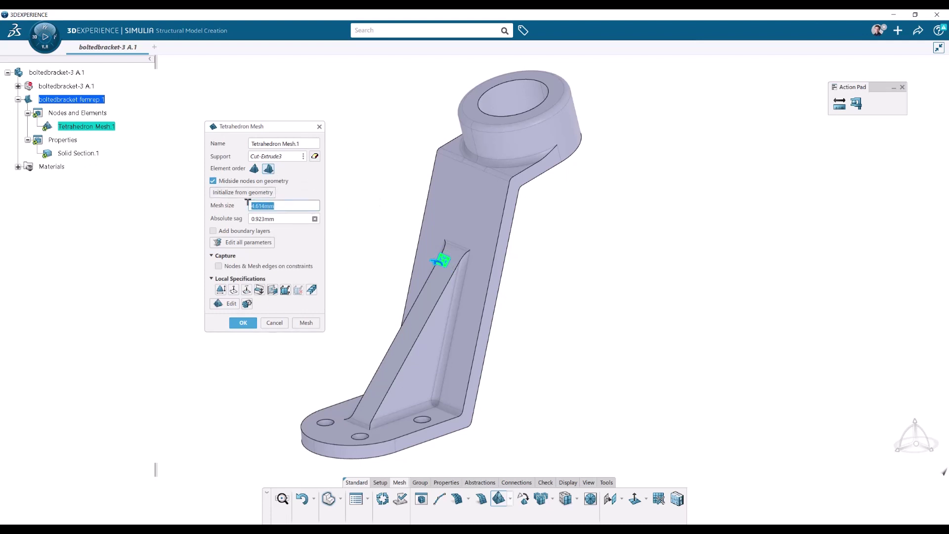
left_click(262, 192)
left_click(315, 326)
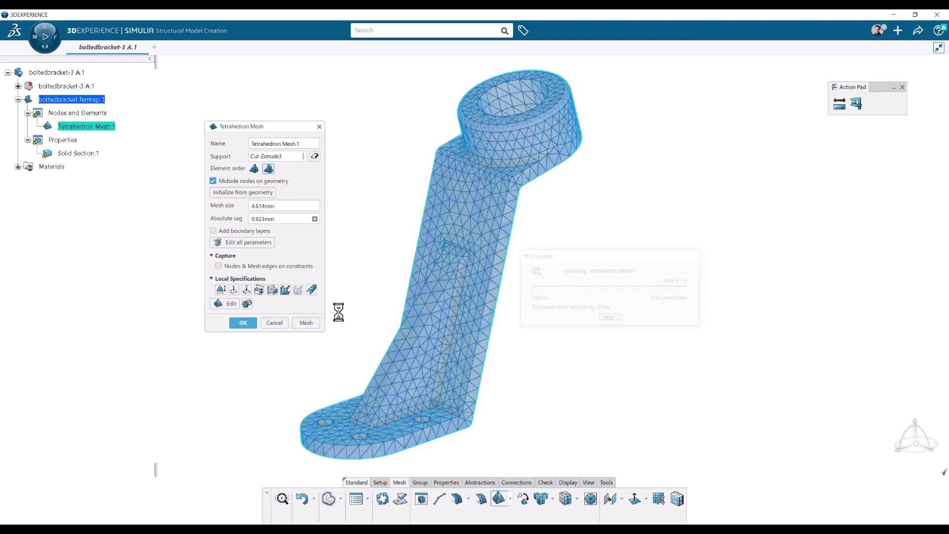
Step: Turn off midside nodes on geometry for the tetrahedron mesh and regenerate it, keeping the base plate's bolt holes in close view
middle_click_drag(635, 336, 573, 333)
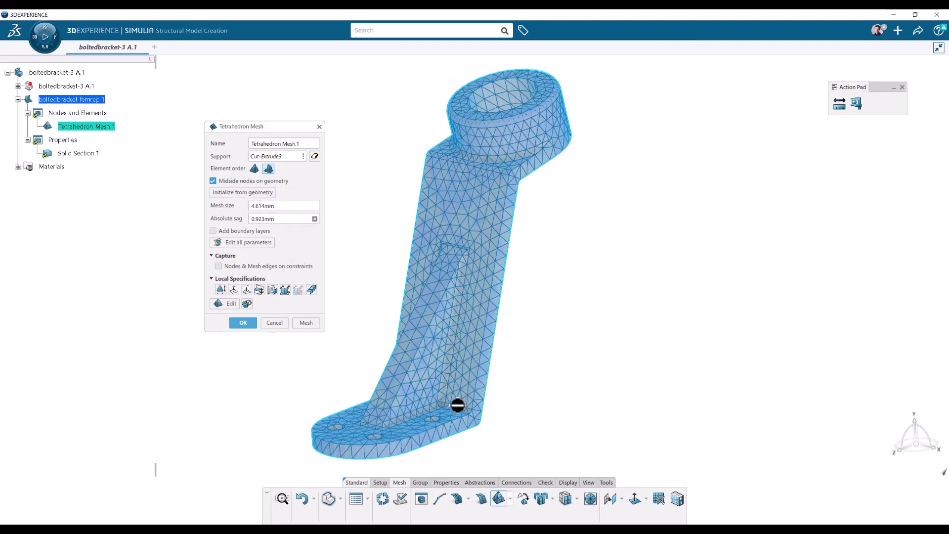
scroll(452, 402, "up", 5)
middle_click_drag(448, 300, 647, 346)
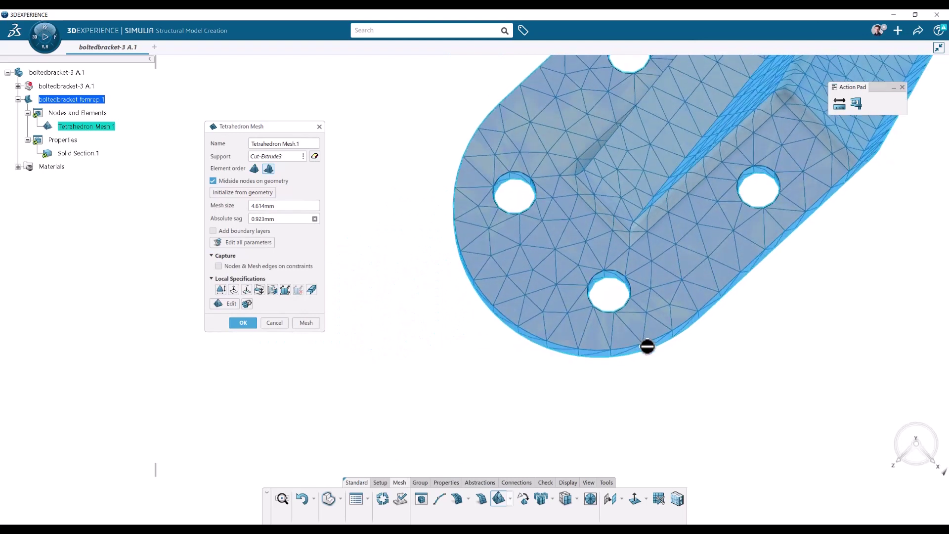
left_click(240, 181)
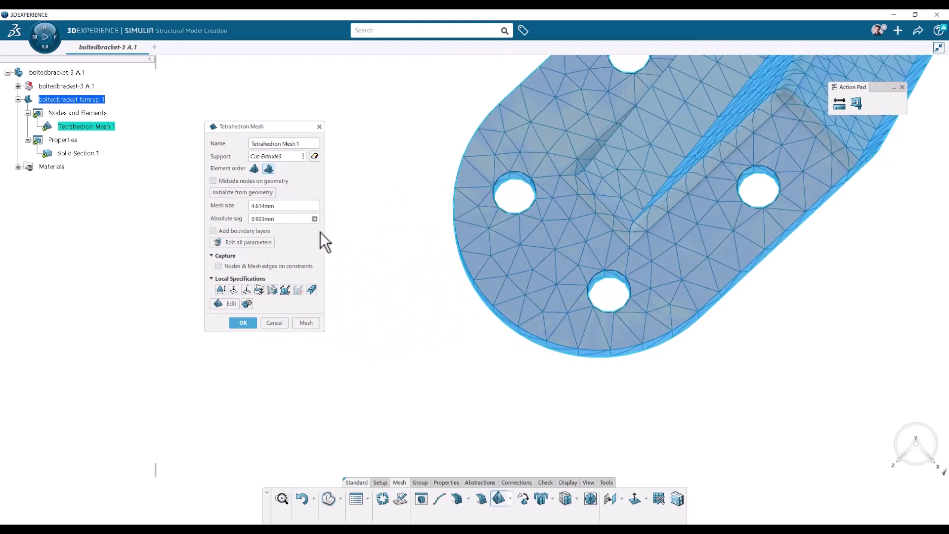
left_click(312, 325)
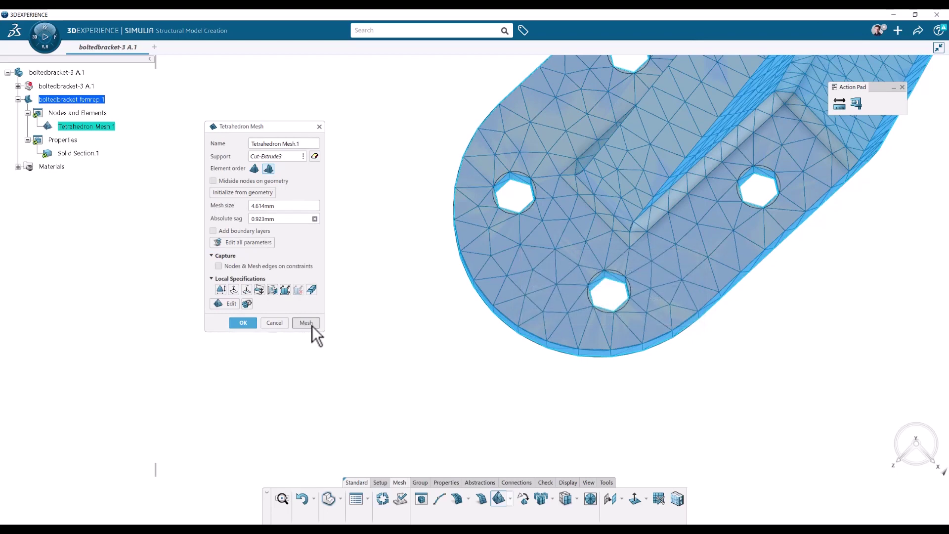
Step: Turn midside nodes on geometry back on for the tetrahedron mesh and regenerate it
scroll(593, 296, "up", 5)
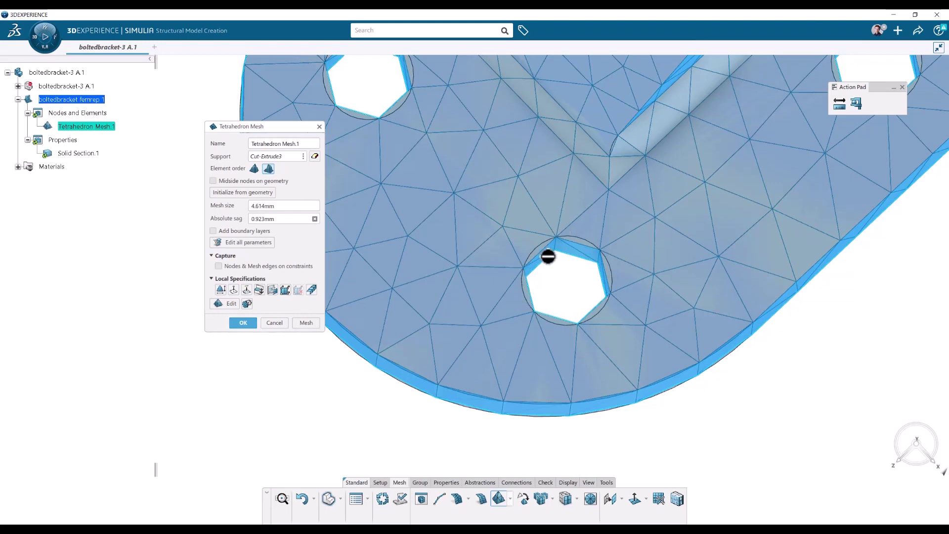
left_click(232, 181)
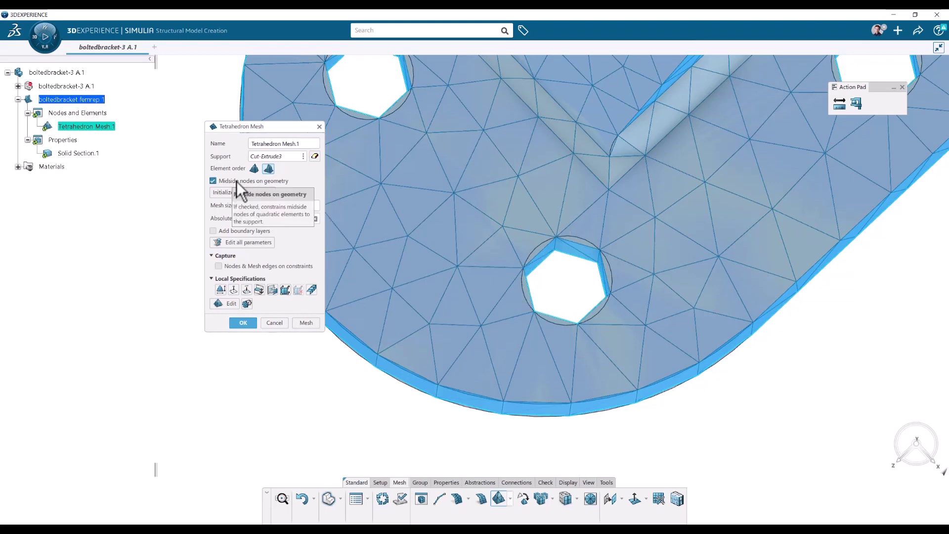
left_click(309, 322)
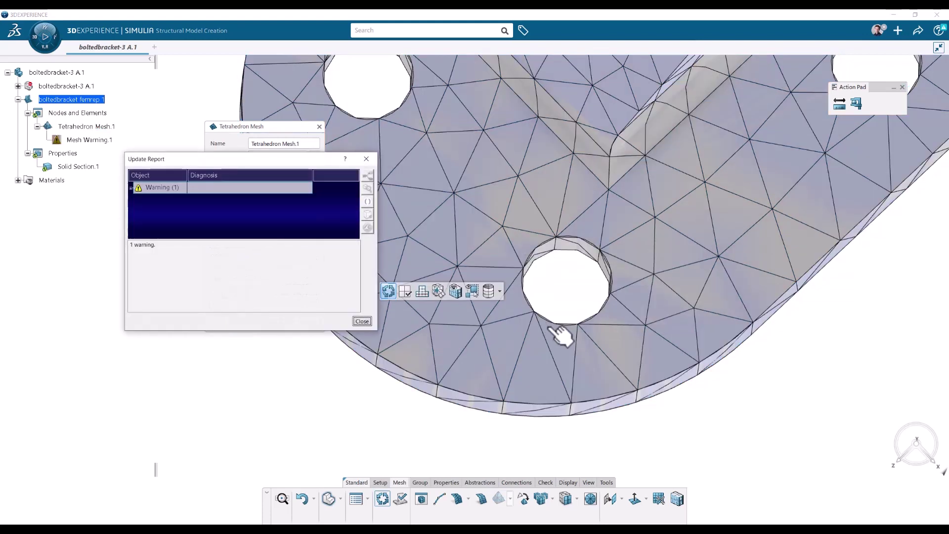
Step: Read the details of the boundary mesh warning in the update report, close the report, and accept the tetrahedron mesh
left_click(132, 187)
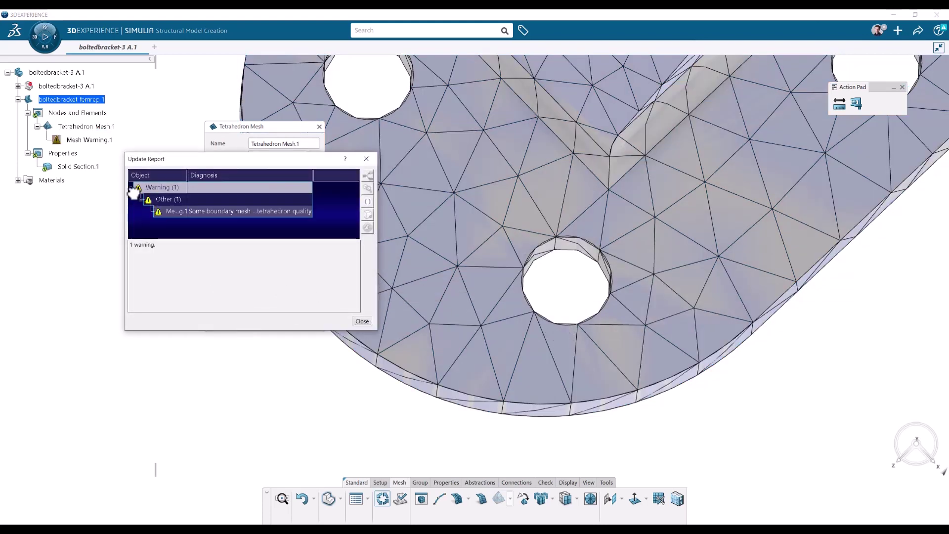
left_click(250, 211)
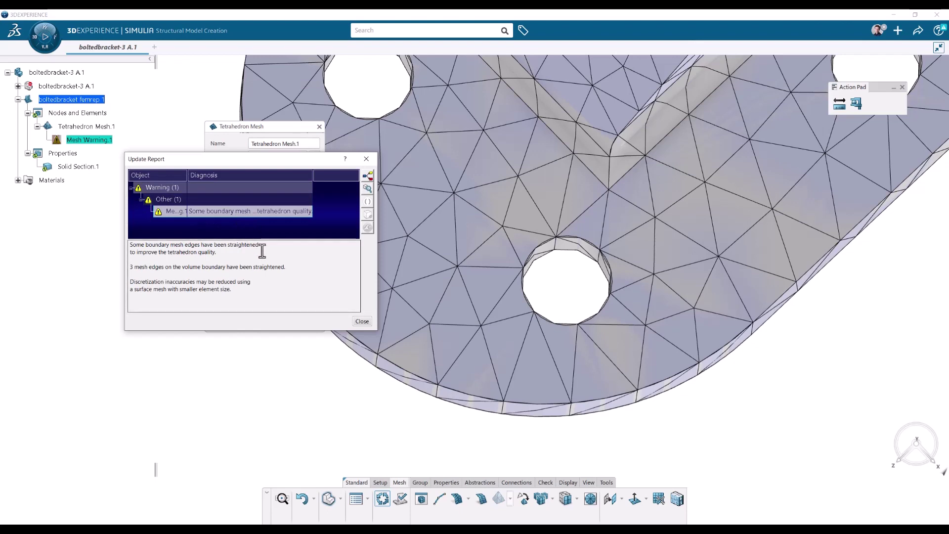
scroll(531, 272, "down", 6)
middle_click_drag(621, 214, 571, 270)
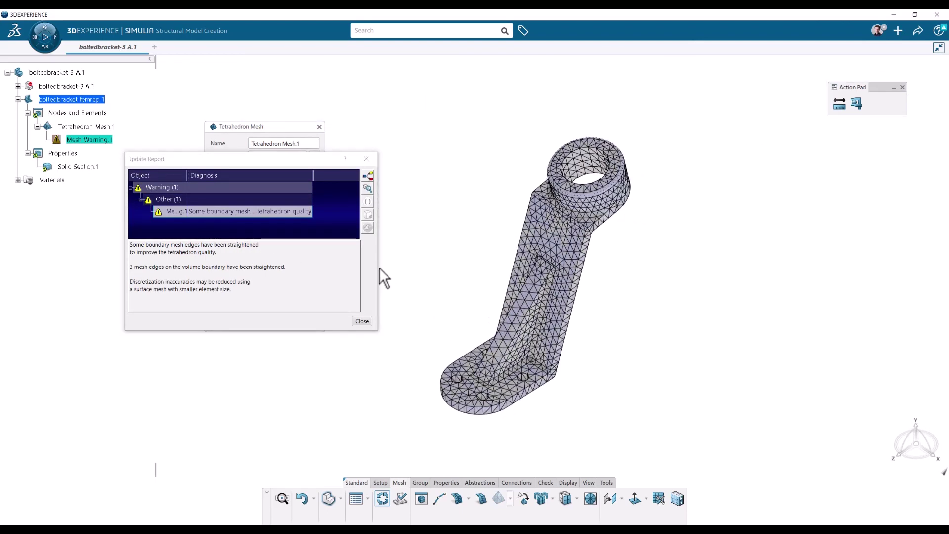
left_click(356, 322)
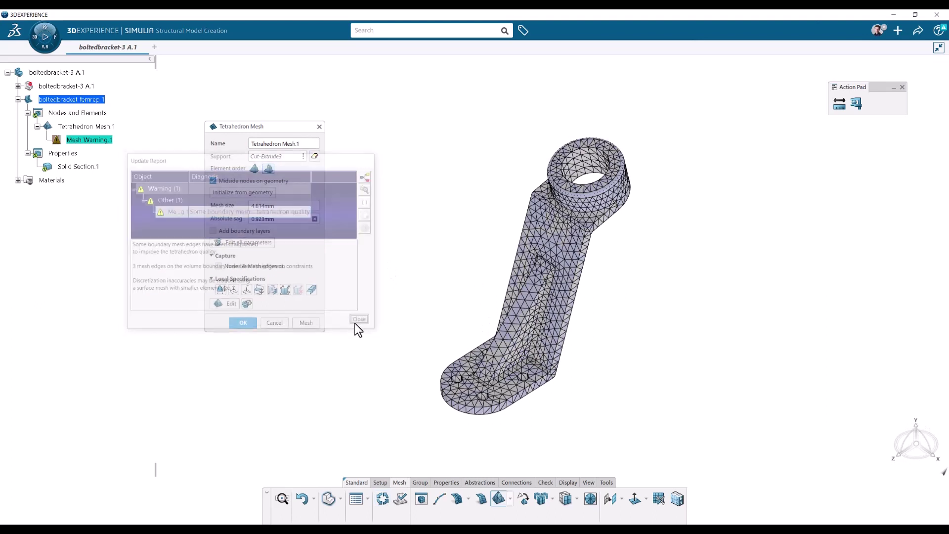
left_click(243, 323)
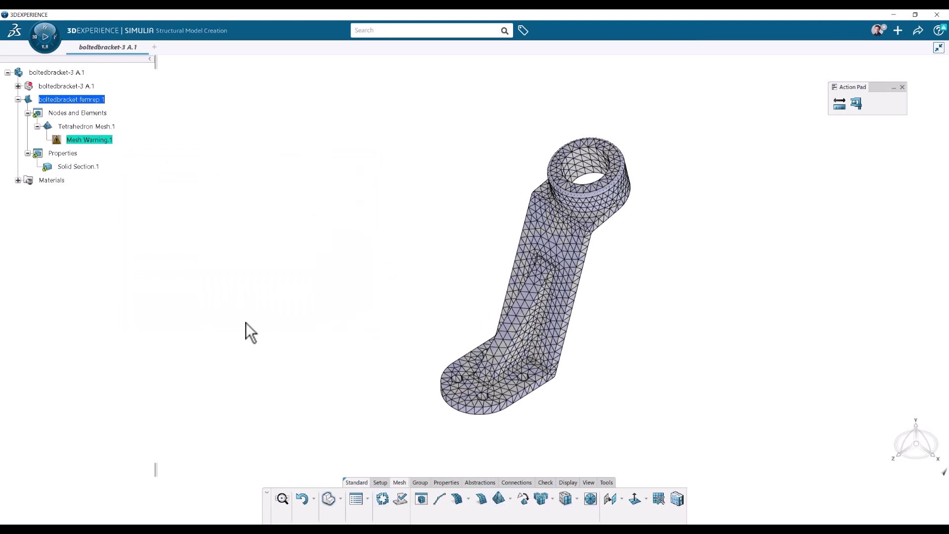
Step: Show the mesh warning's markers on the bracket and examine the marked edges in the pocket's fillet
right_click(93, 140)
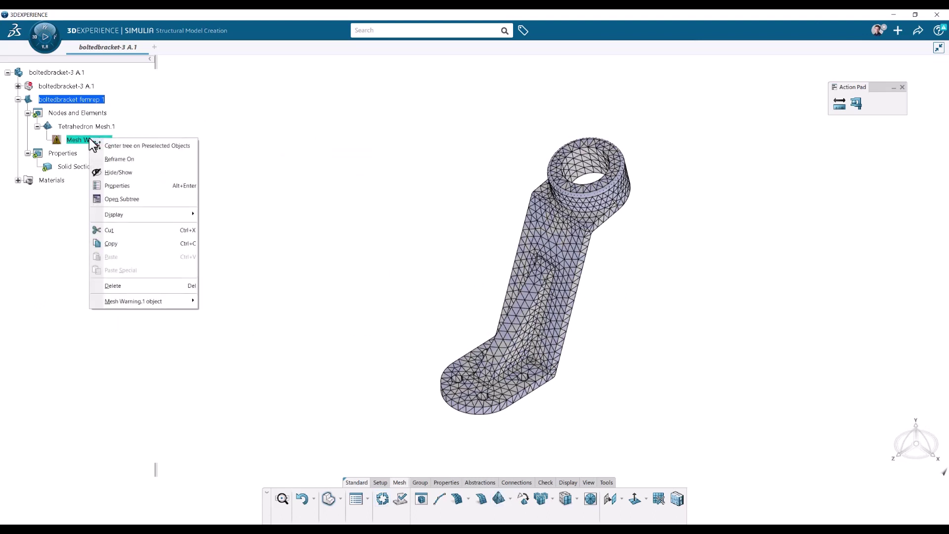
left_click(143, 172)
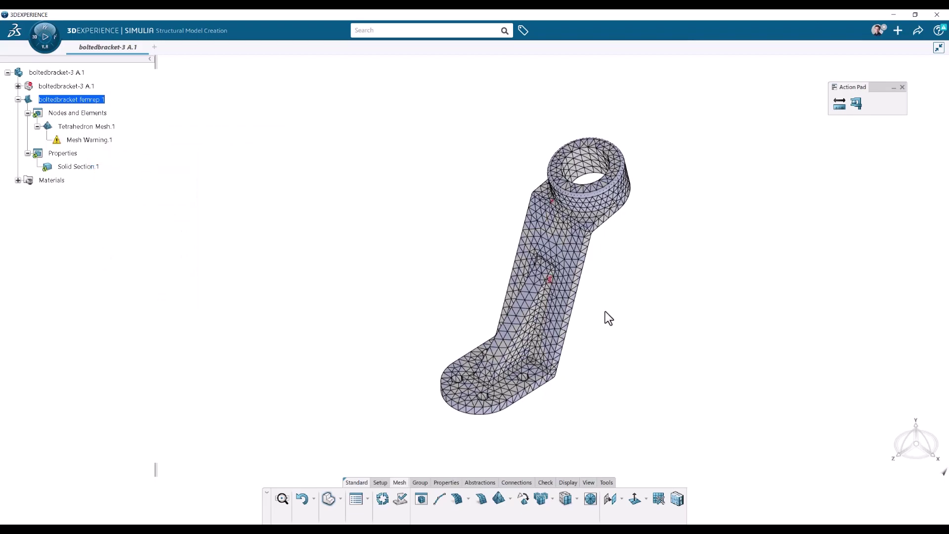
scroll(553, 284, "up", 6)
scroll(549, 280, "down", 6)
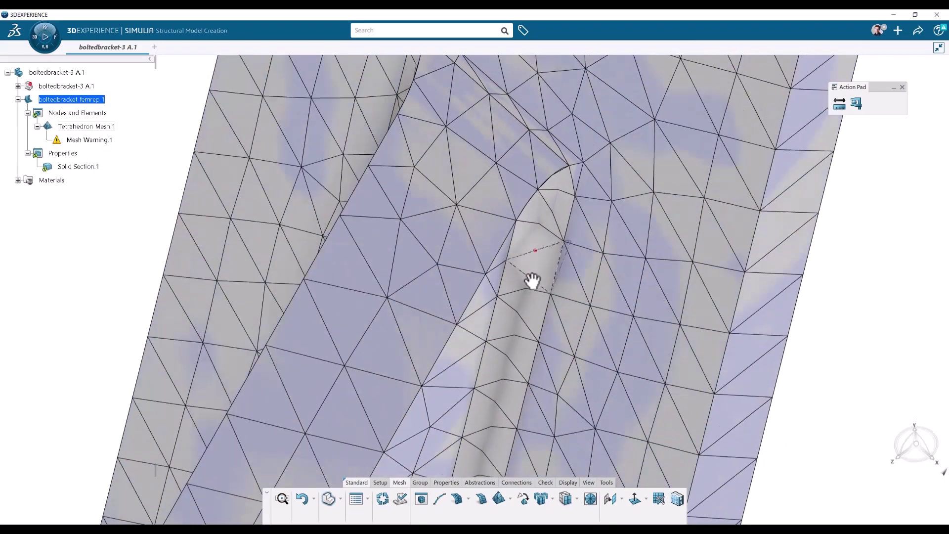
scroll(542, 250, "up", 3)
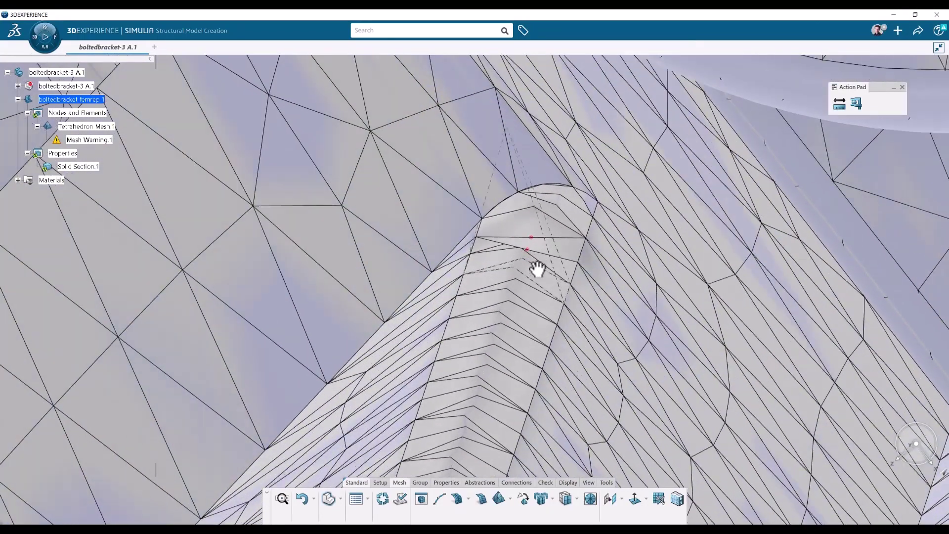
scroll(536, 268, "up", 3)
scroll(544, 245, "down", 8)
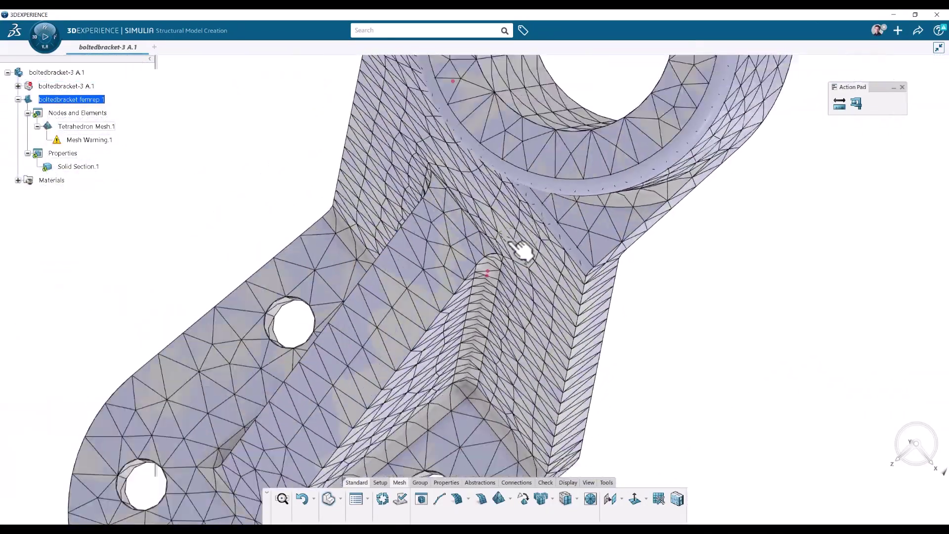
middle_click_drag(471, 166, 460, 205)
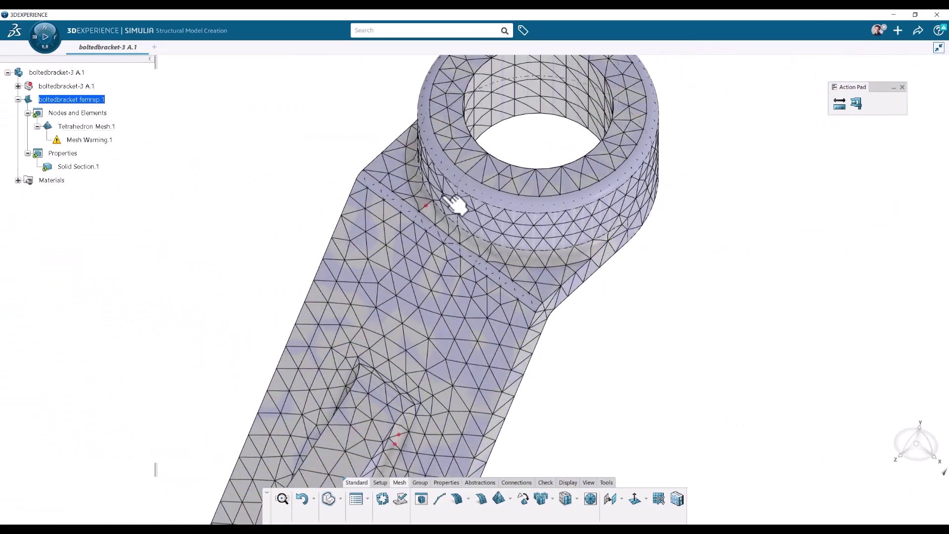
Step: Examine the marked edge in the fillet at the ring's base and hide the mesh warning's markers
scroll(435, 218, "up", 6)
scroll(433, 231, "down", 5)
middle_click_drag(396, 197, 391, 190)
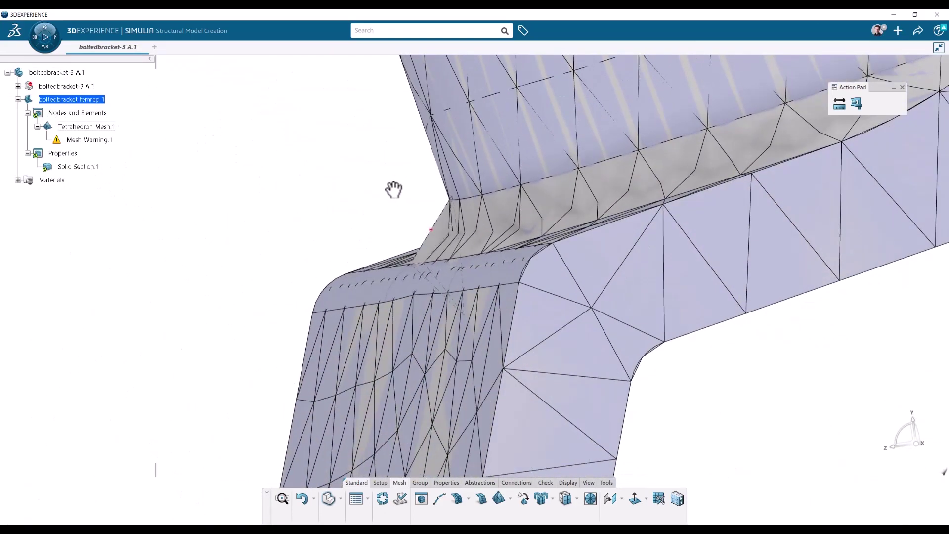
scroll(398, 191, "up", 3)
scroll(413, 200, "down", 2)
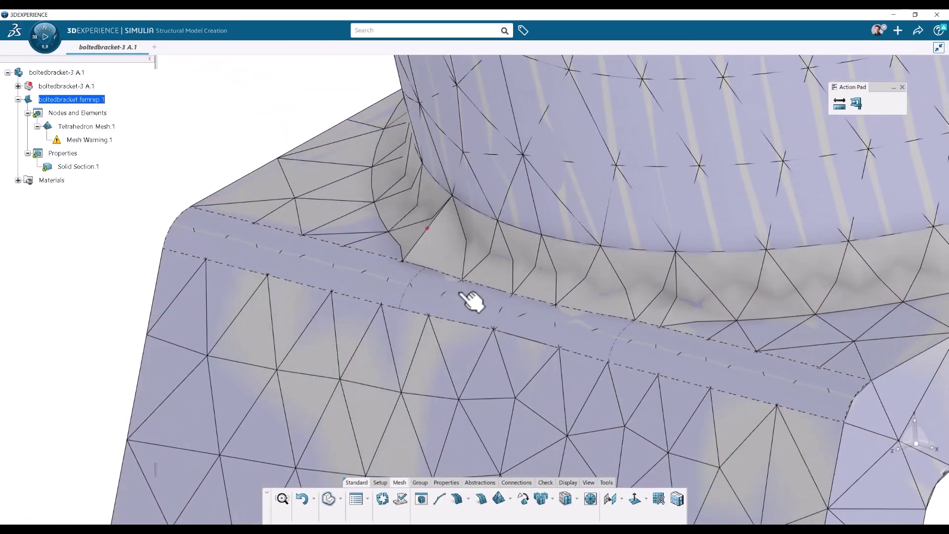
scroll(452, 332, "down", 4)
scroll(452, 334, "down", 5)
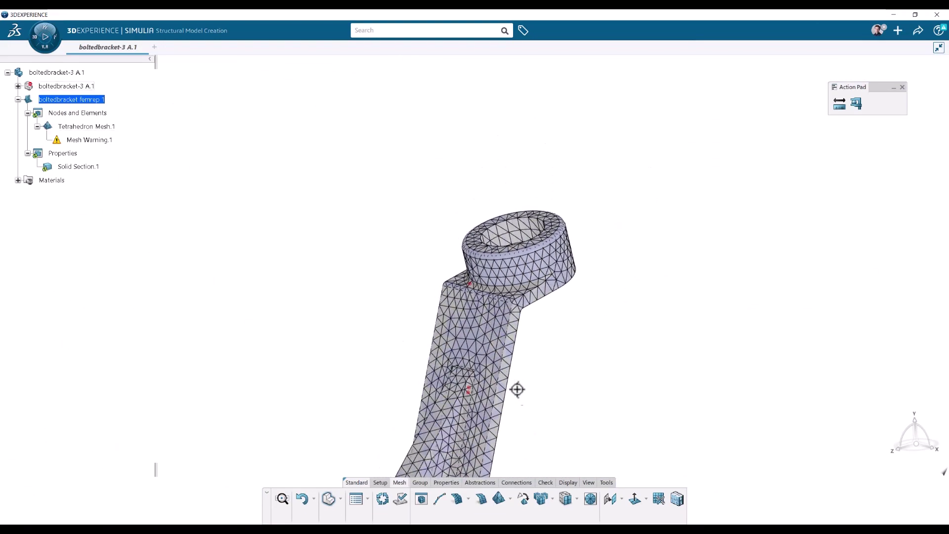
middle_click_drag(514, 390, 511, 297)
right_click(107, 142)
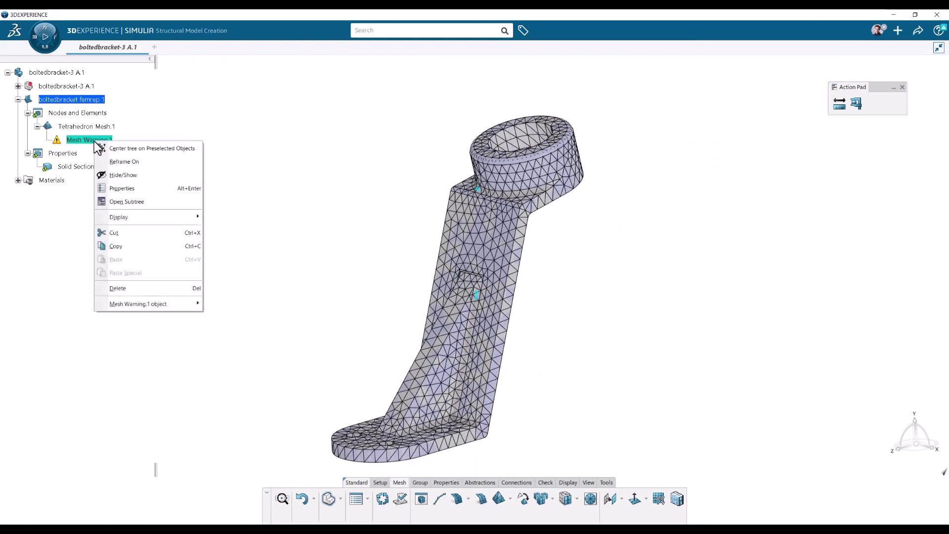
left_click(131, 170)
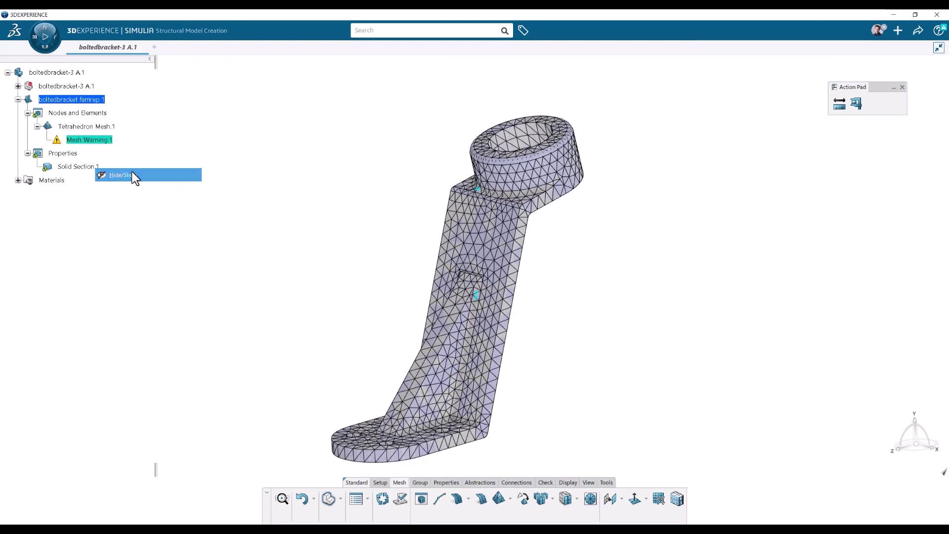
Step: Set the tetrahedron mesh's size to 5 mm and its absolute sag to 0.1 mm, and regenerate the mesh
double_click(95, 127)
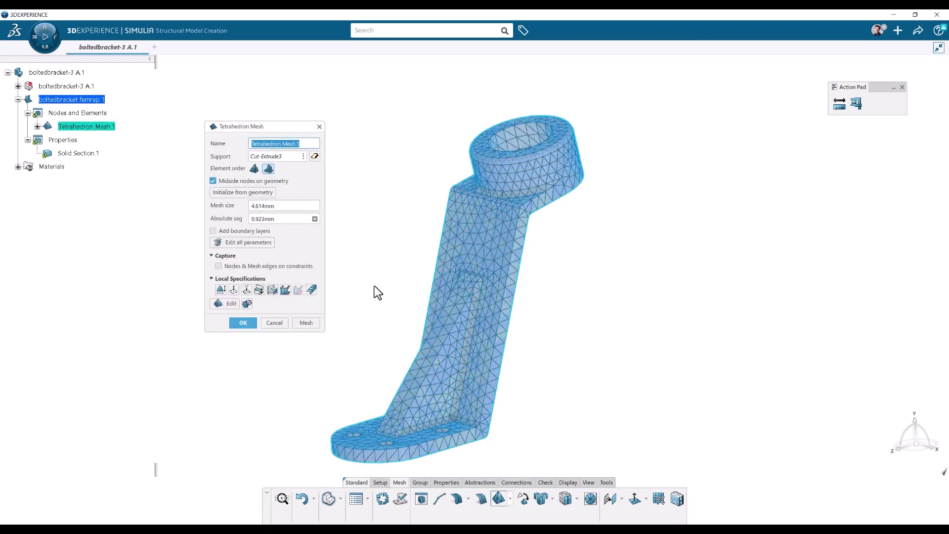
double_click(289, 205)
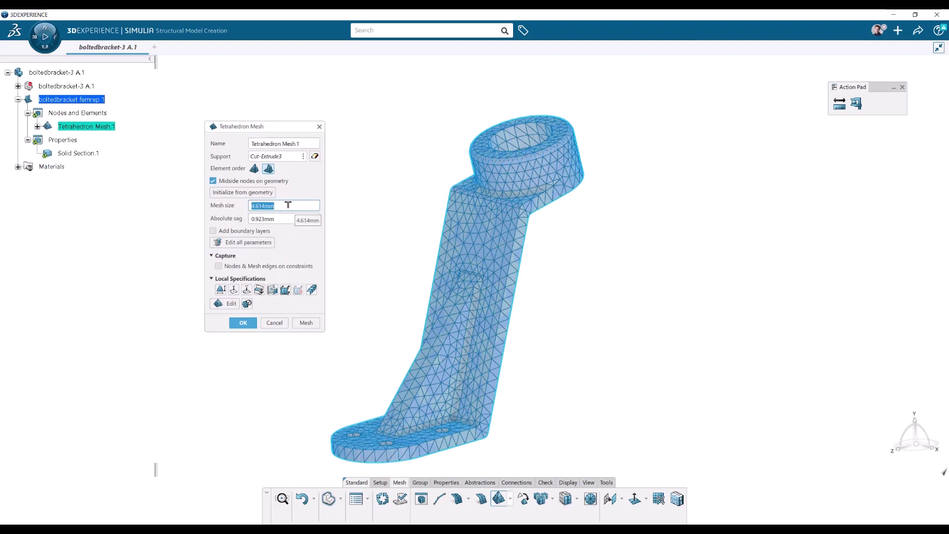
type("5")
key("Tab")
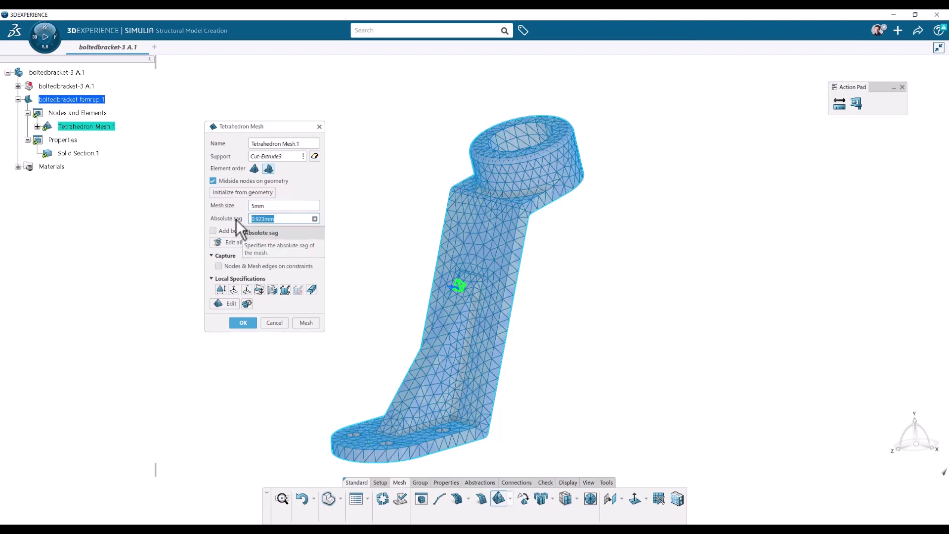
type("01")
left_click(312, 325)
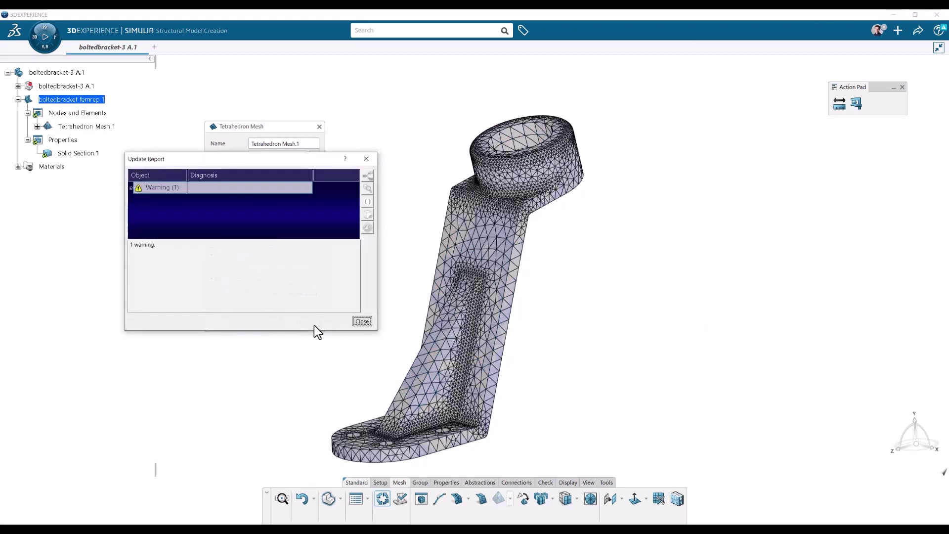
Step: Move the update report aside and examine the refined mesh around the ring's base fillet and the bracket's bend
left_click_drag(286, 160, 198, 272)
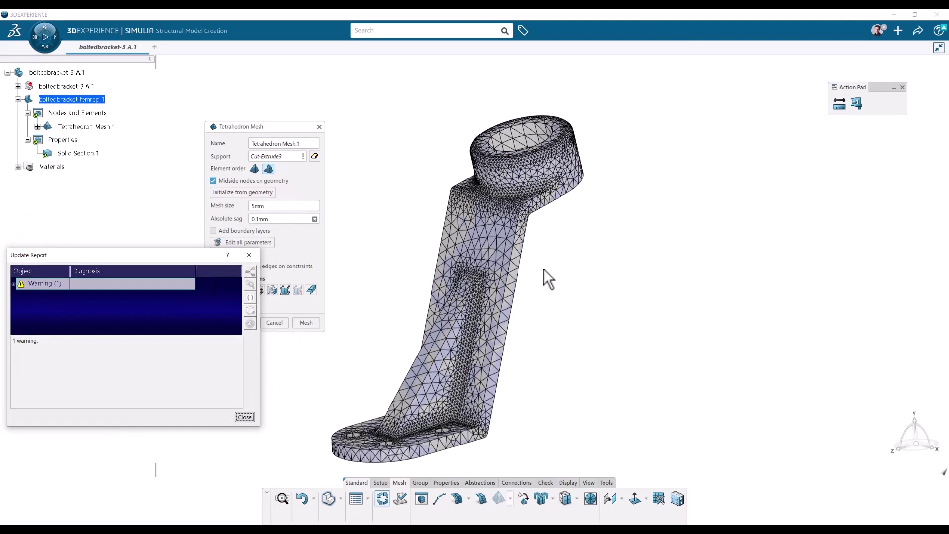
scroll(519, 198, "up", 10)
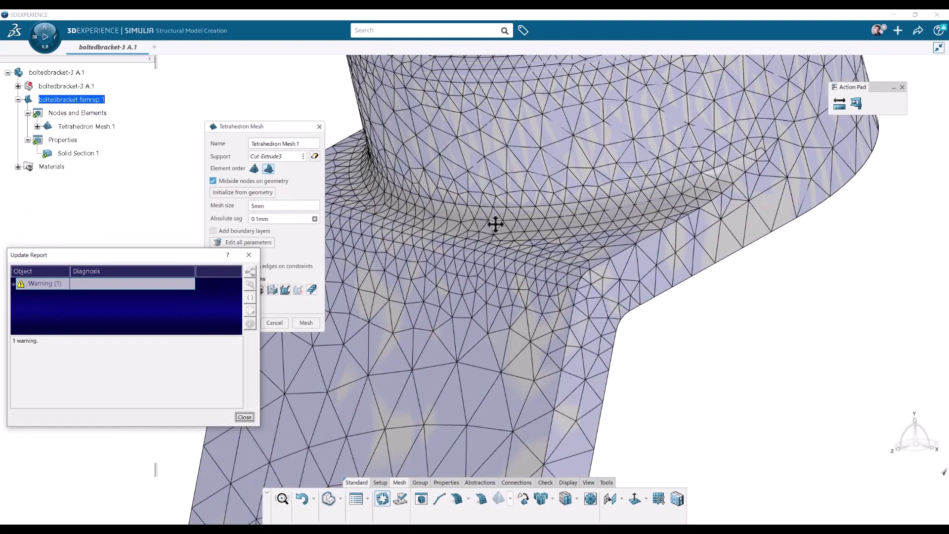
scroll(492, 248, "down", 10)
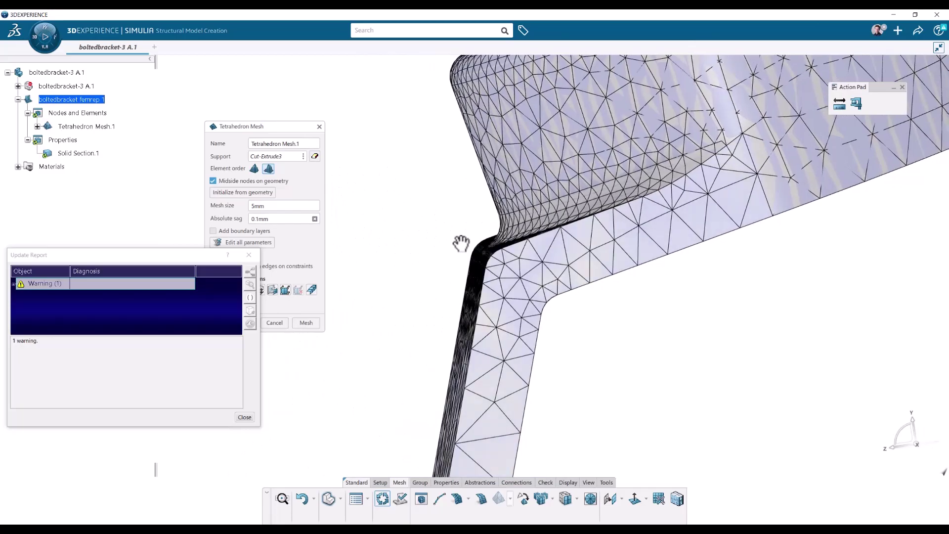
scroll(489, 247, "up", 3)
mouse_move(488, 248)
middle_mouse_down()
mouse_move(504, 237)
mouse_move(434, 226)
mouse_move(480, 240)
middle_mouse_up()
scroll(474, 236, "down", 3)
scroll(489, 247, "down", 8)
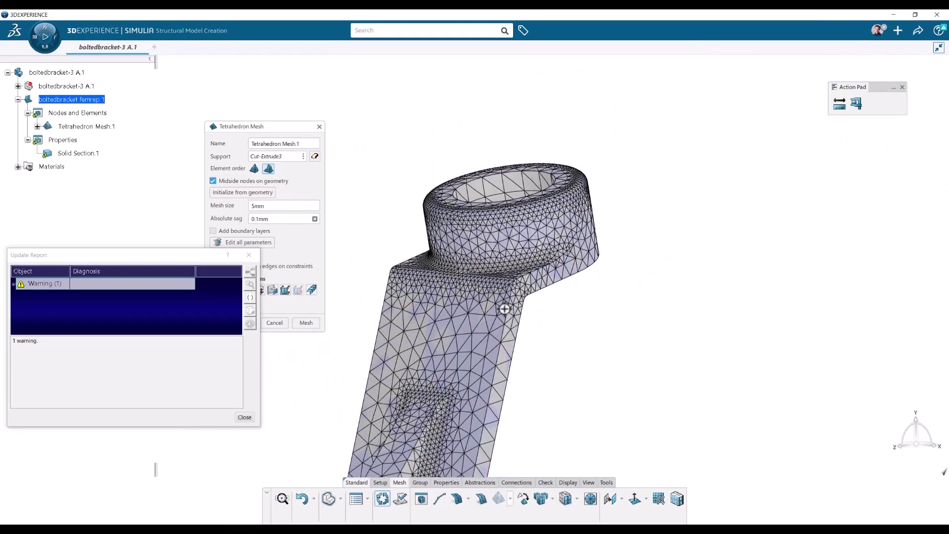
middle_click_drag(504, 310, 598, 179)
Step: Read the regenerated mesh's warning details, close the update report, and accept the tetrahedron mesh settings
left_click(13, 284)
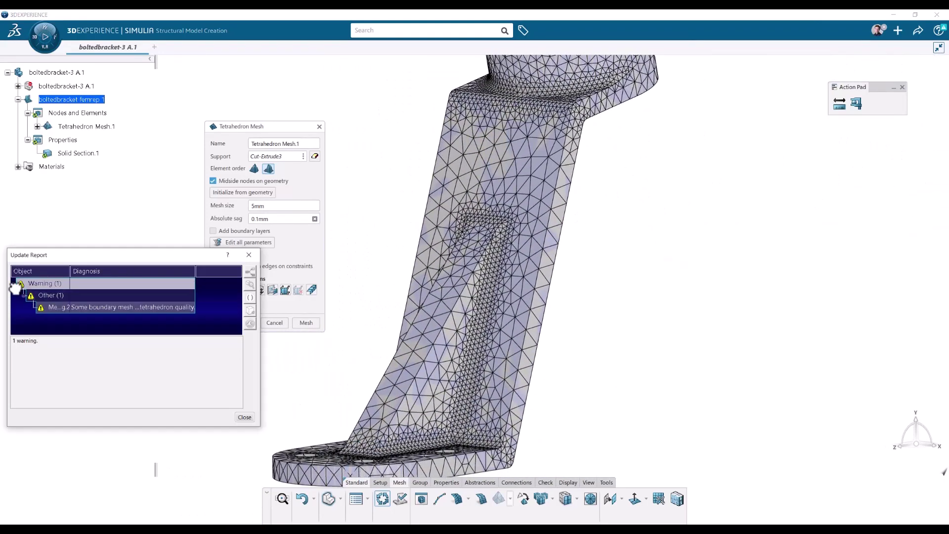
left_click(97, 307)
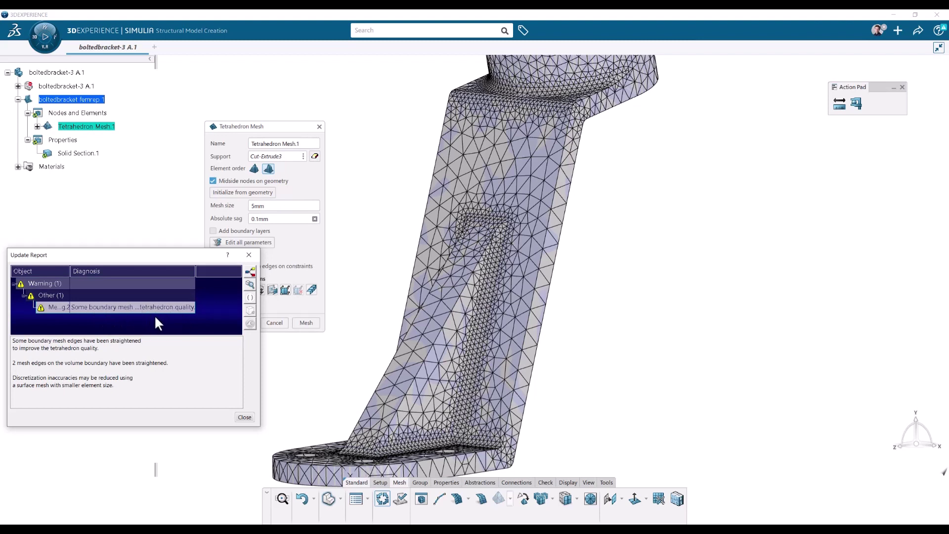
left_click(244, 417)
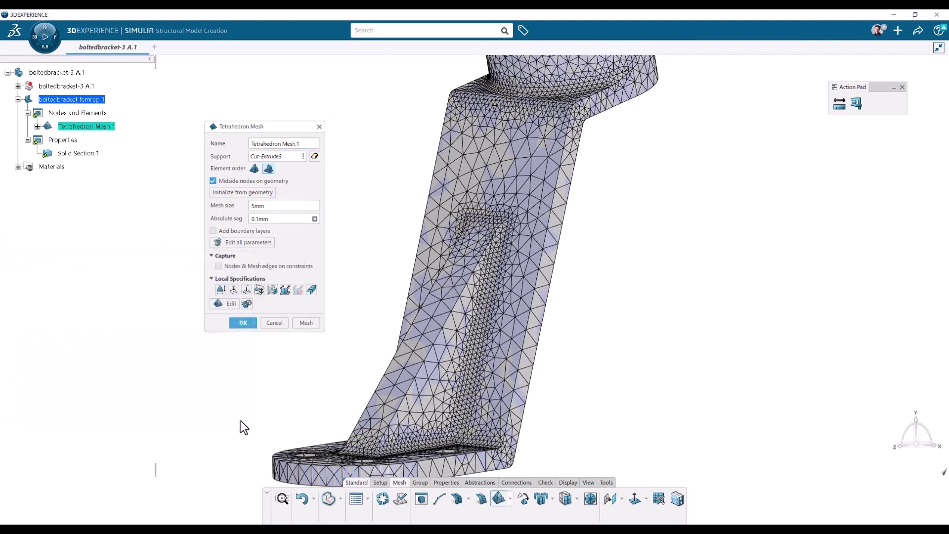
left_click(244, 324)
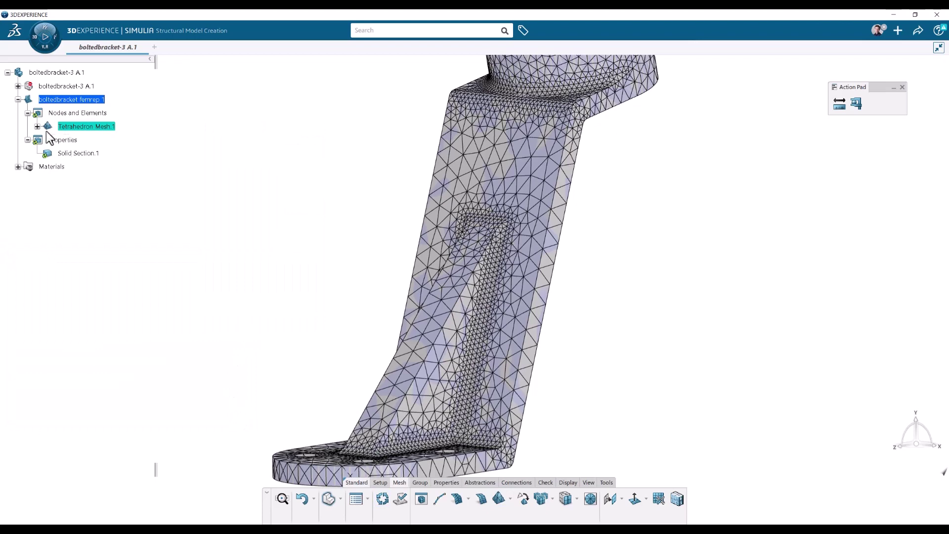
Step: Open the new mesh warning from the model tree, dismiss its message, and examine the marked edges near the bolt holes
double_click(90, 140)
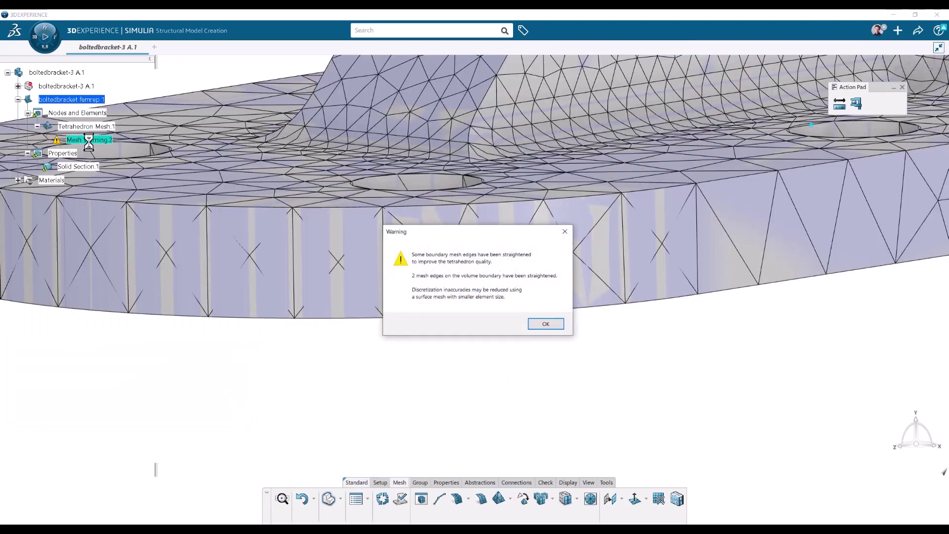
left_click(554, 331)
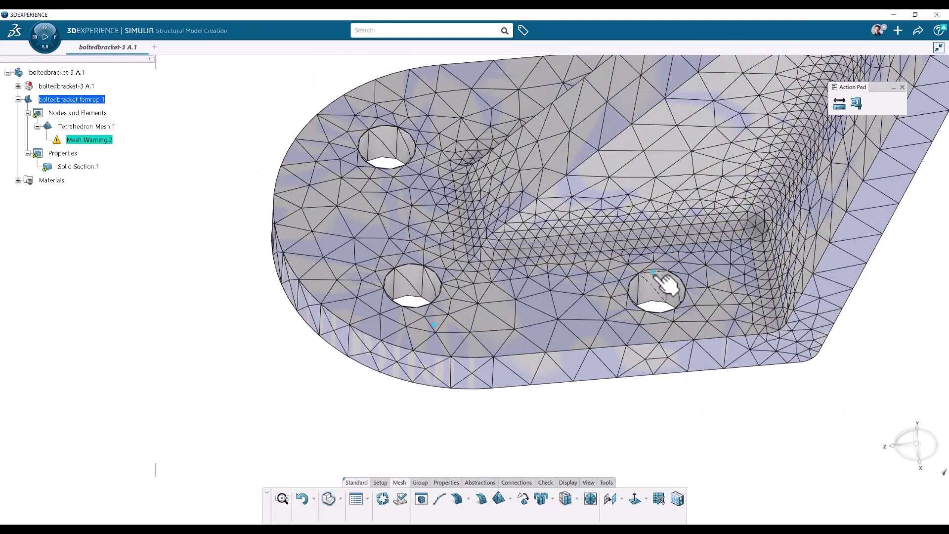
scroll(668, 283, "up", 3)
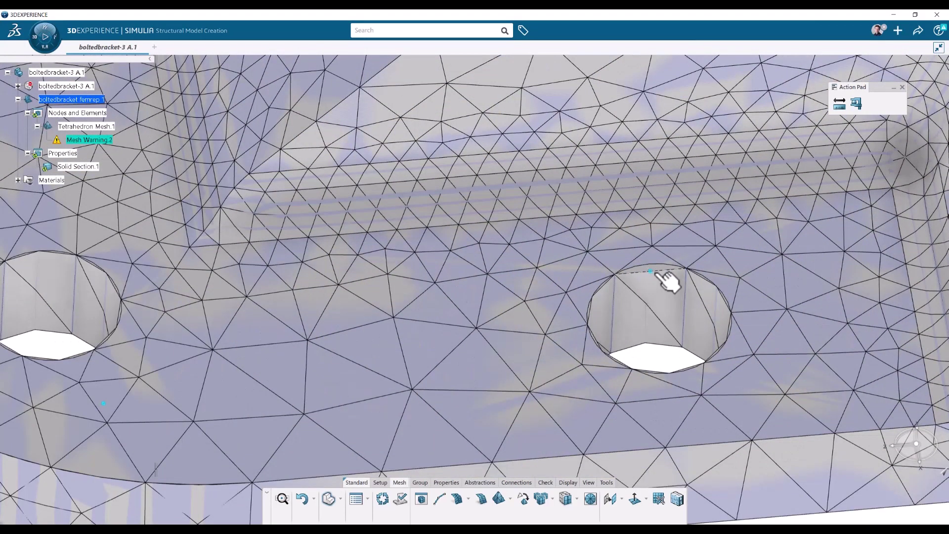
scroll(668, 282, "down", 10)
middle_click_drag(668, 283, 544, 327)
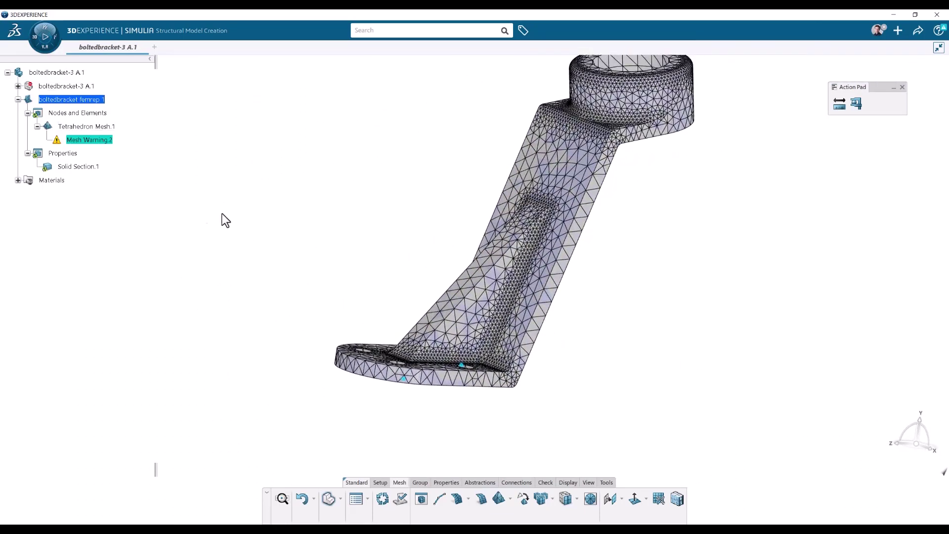
Step: Set the tetrahedron mesh's absolute sag to 0.5 mm, regenerate the mesh, and close the update report
double_click(102, 127)
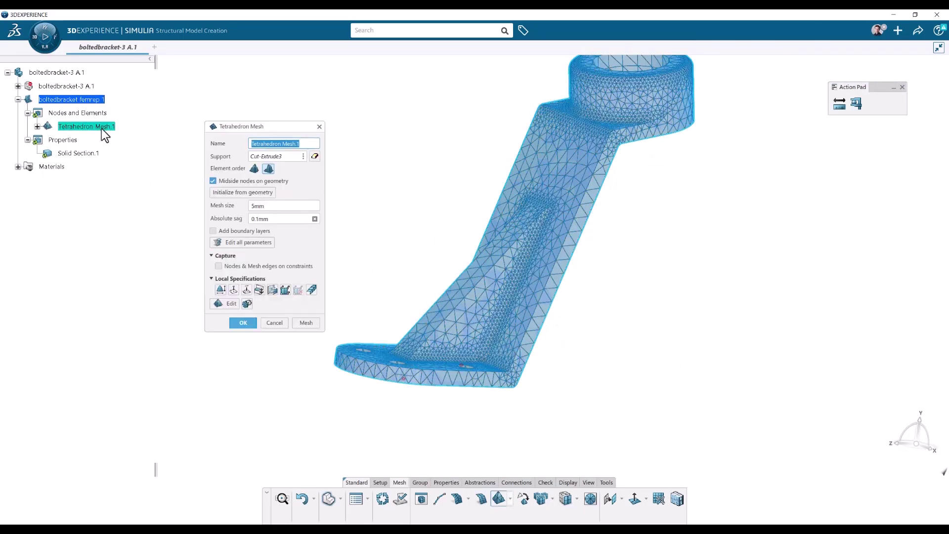
left_click(275, 217)
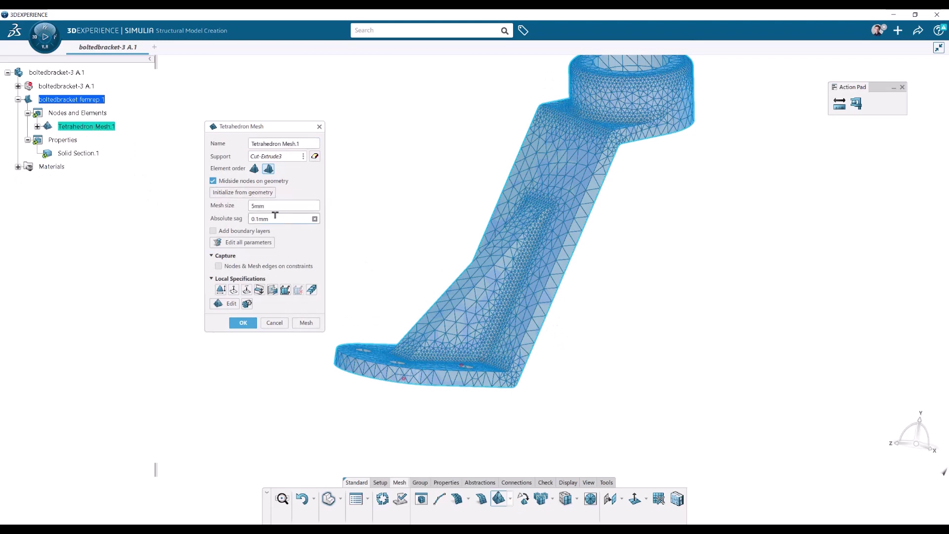
type("0.5")
key("Return")
left_click(311, 324)
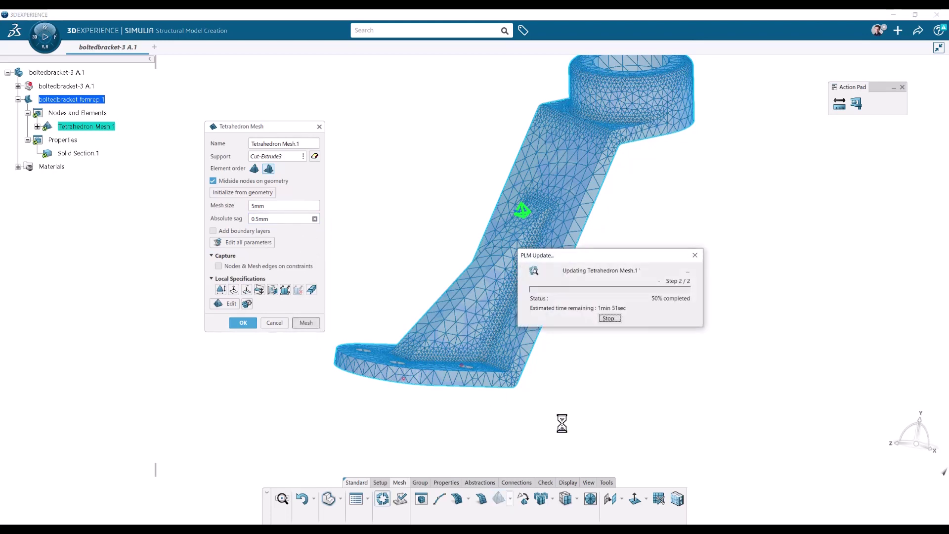
left_click(244, 417)
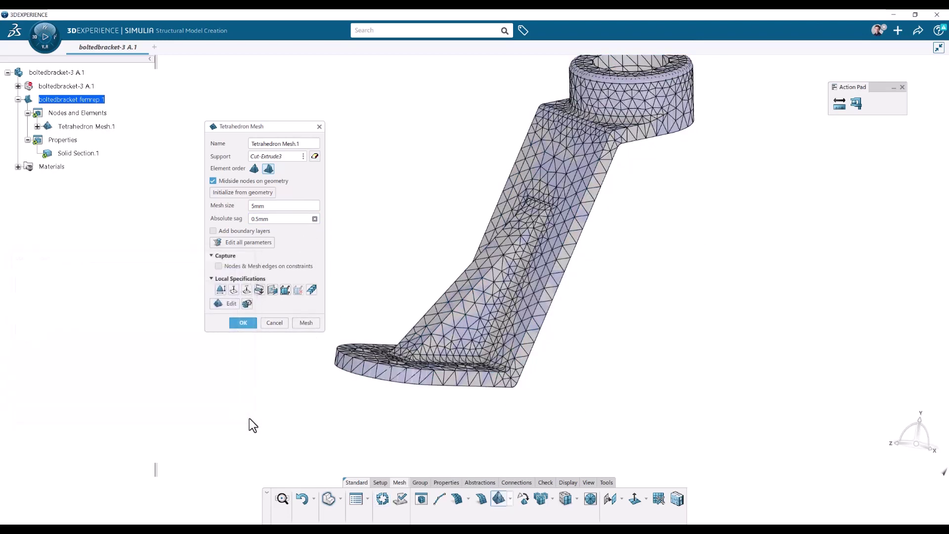
Step: Start a local mesh size of 1.5 mm and select the fillet faces around the rib's base and along the bracket's lower bend as support
middle_click_drag(610, 400, 637, 431)
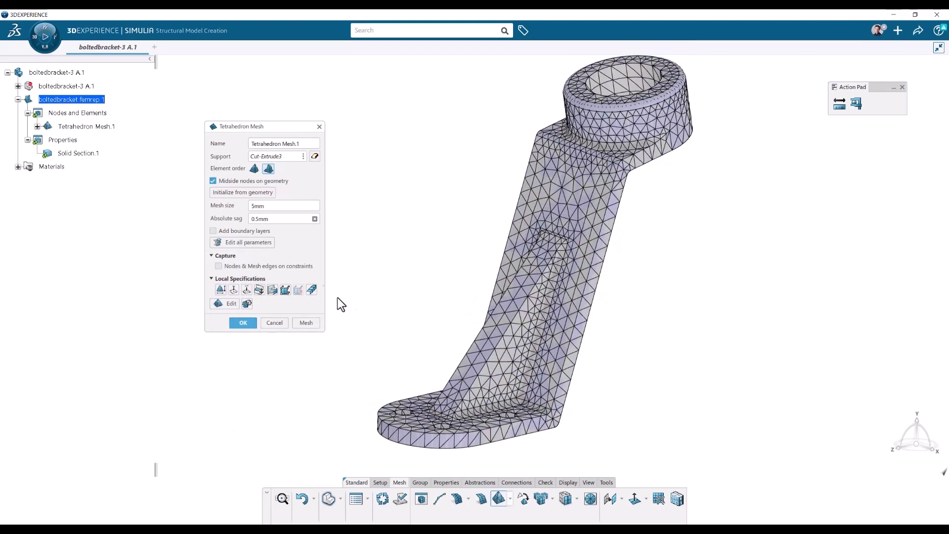
left_click(221, 289)
left_click_drag(328, 223, 306, 220)
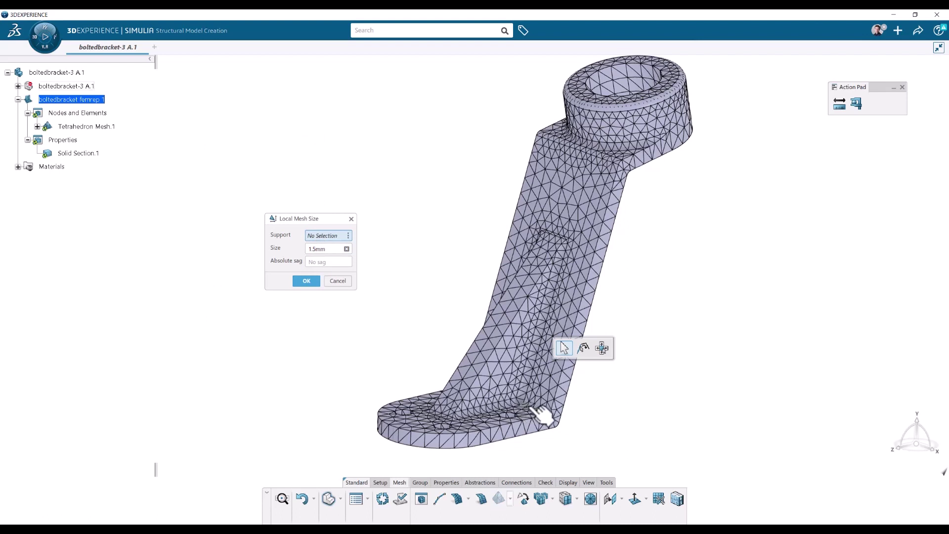
scroll(543, 415, "up", 2)
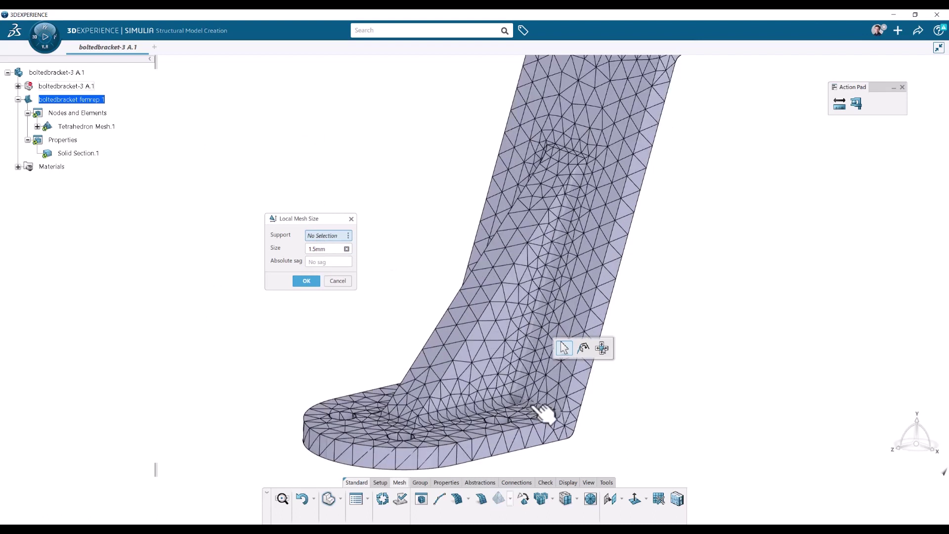
left_click(545, 409)
left_click(542, 377)
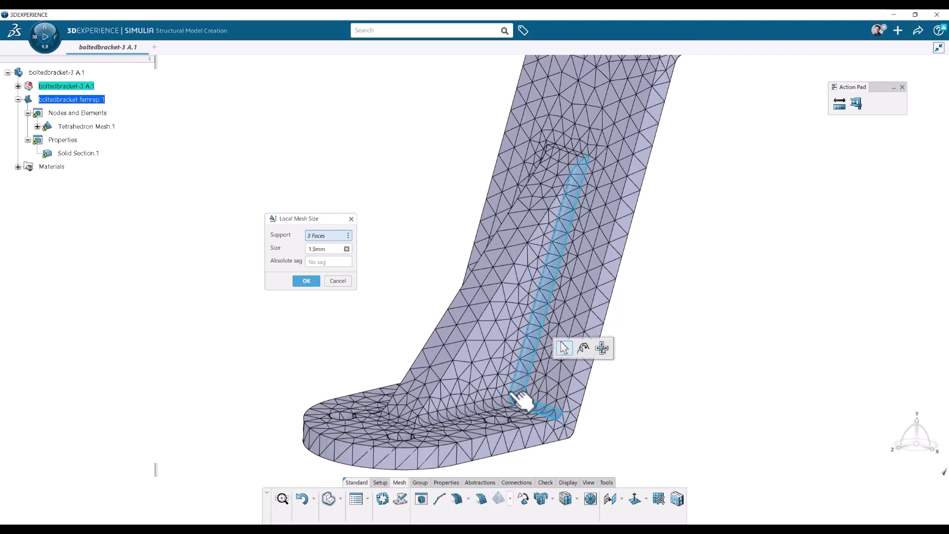
left_click(515, 409)
left_click(415, 431)
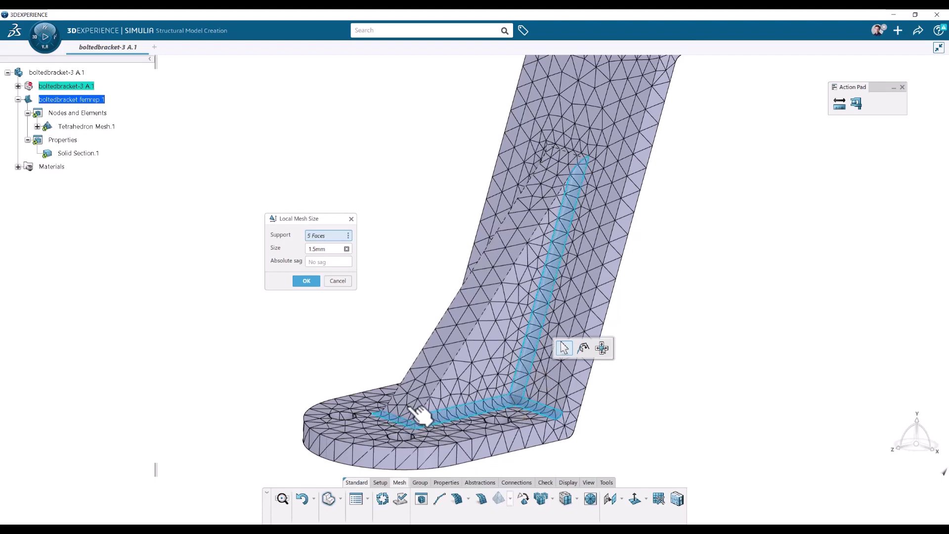
middle_click_drag(423, 413, 465, 434)
left_click(443, 426)
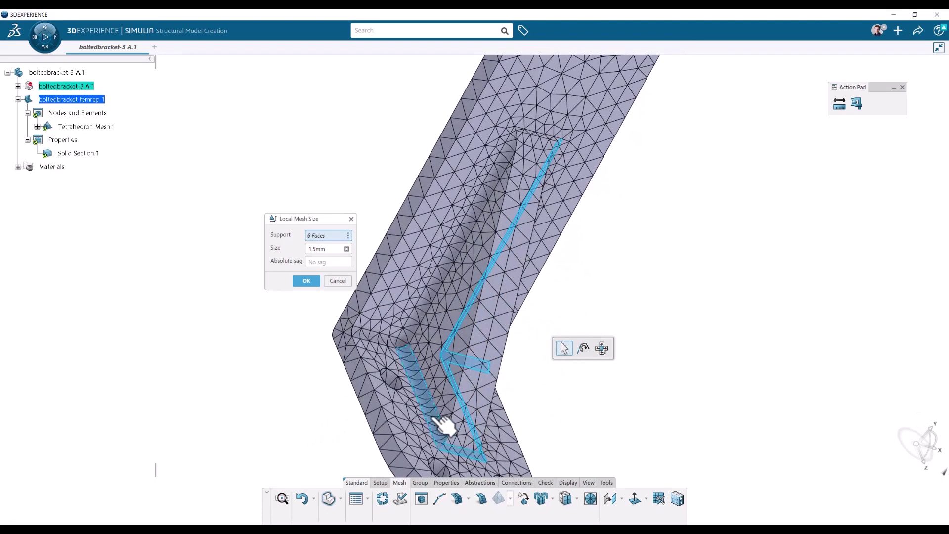
left_click(412, 352)
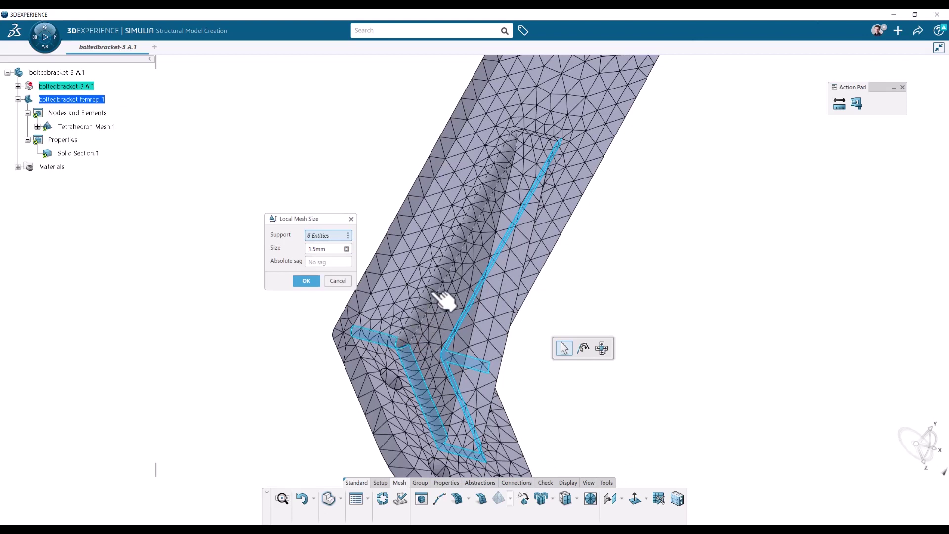
Step: Hide the FE models to expose the geometry, add the remaining rib fillet faces to the support, and accept the 1.5 mm local mesh size
right_click(678, 190)
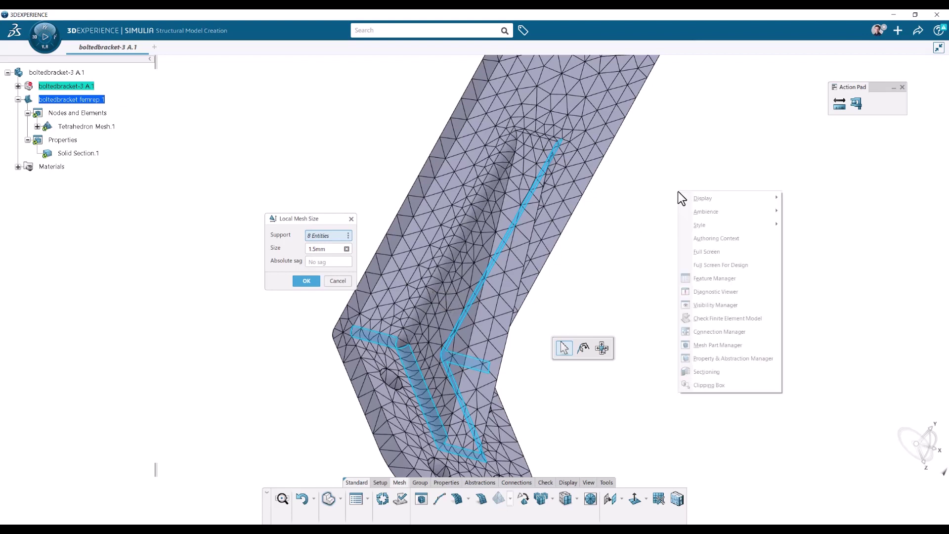
left_click(737, 305)
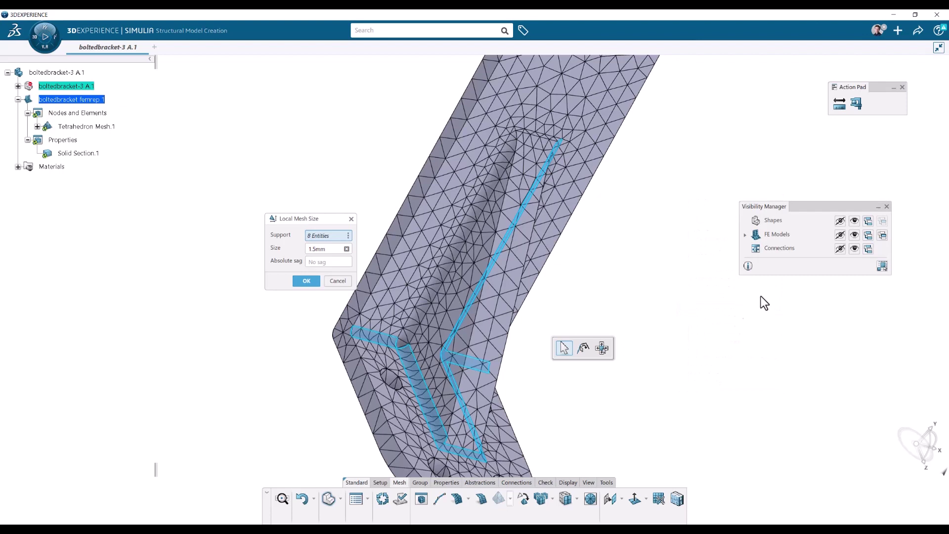
left_click(839, 235)
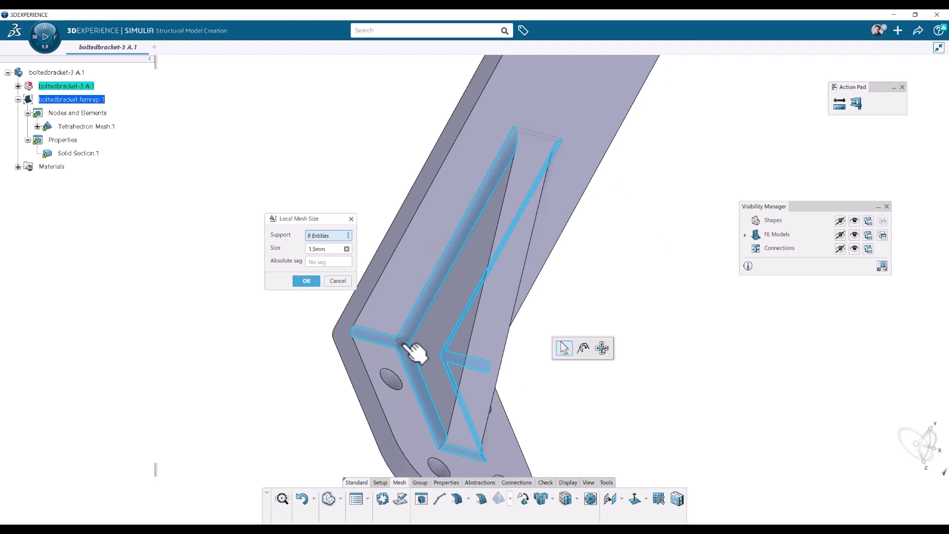
mouse_move(410, 349)
middle_mouse_down()
mouse_move(536, 418)
mouse_move(470, 403)
mouse_move(404, 359)
middle_mouse_up()
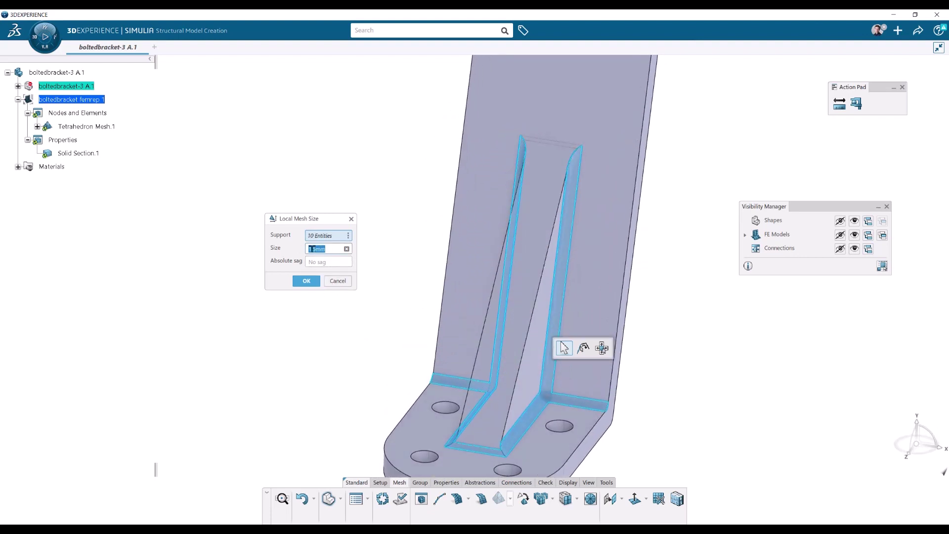
left_click(311, 280)
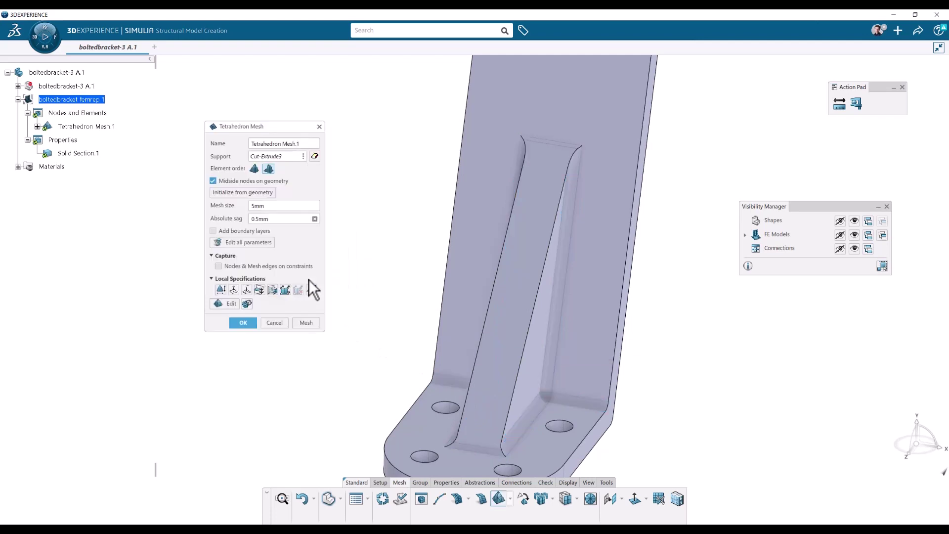
Step: Regenerate the mesh with the rib's local mesh size, show the FE models again, and close the update report
left_click(37, 127)
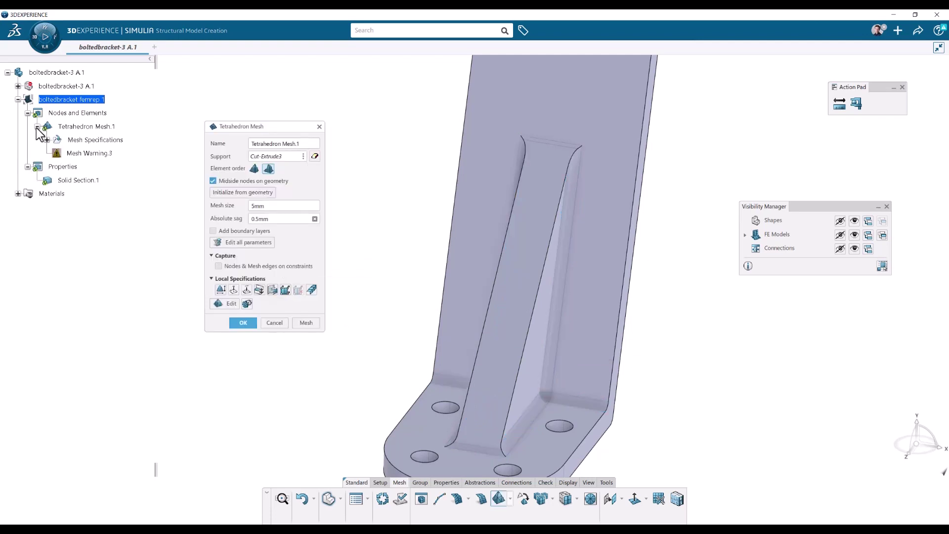
left_click(47, 140)
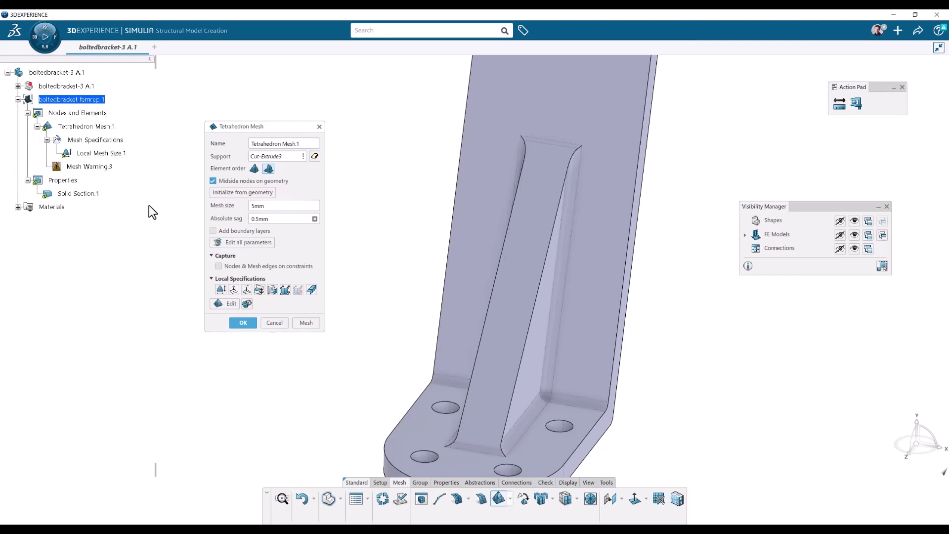
left_click(306, 322)
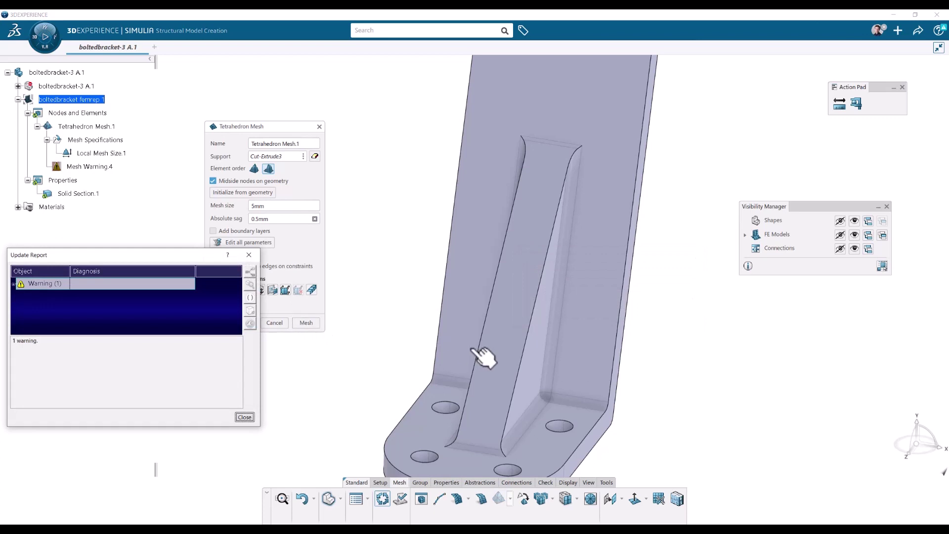
scroll(481, 355, "down", 1)
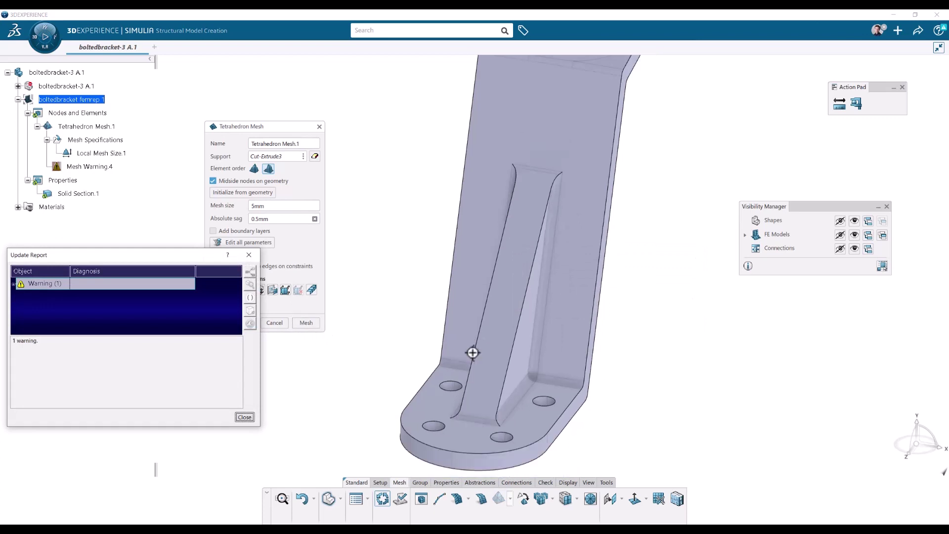
left_click(854, 236)
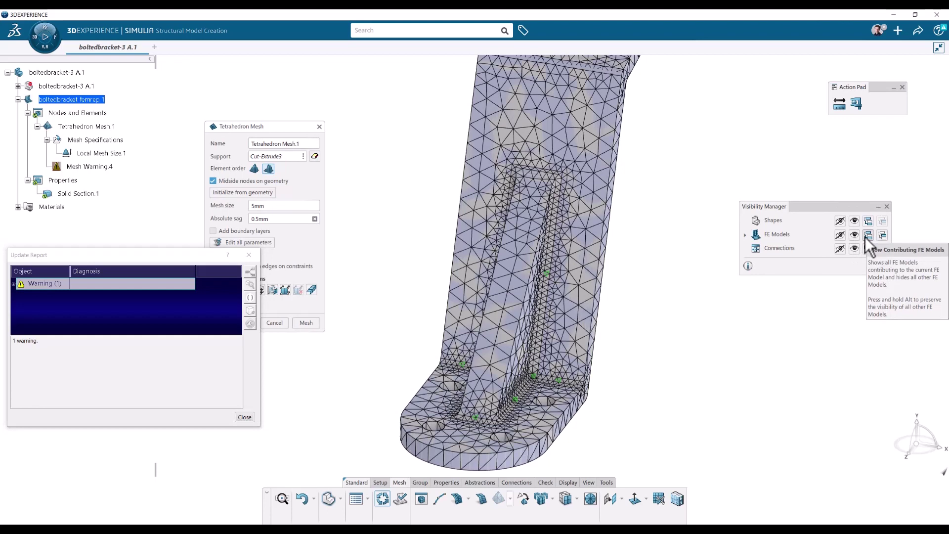
scroll(641, 233, "down", 2)
middle_click_drag(585, 275, 489, 395)
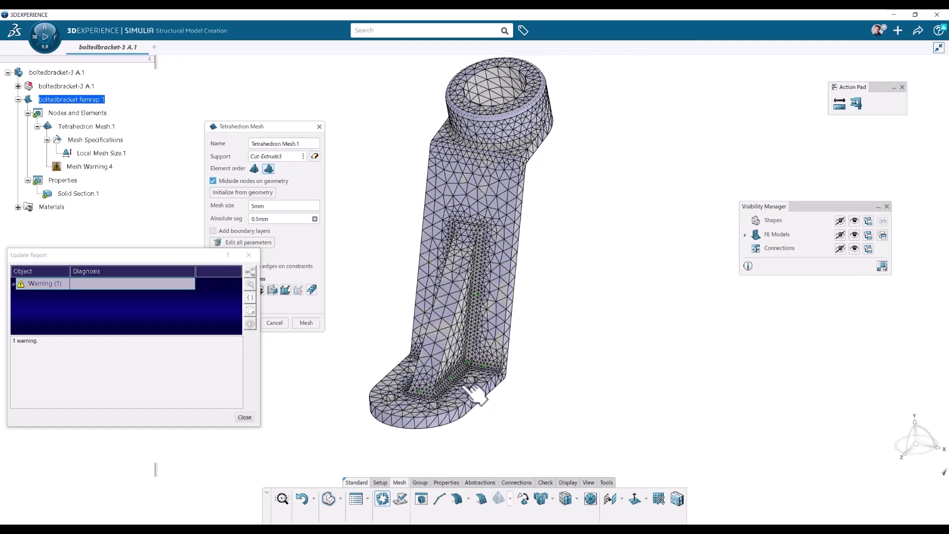
middle_click_drag(482, 387, 444, 387)
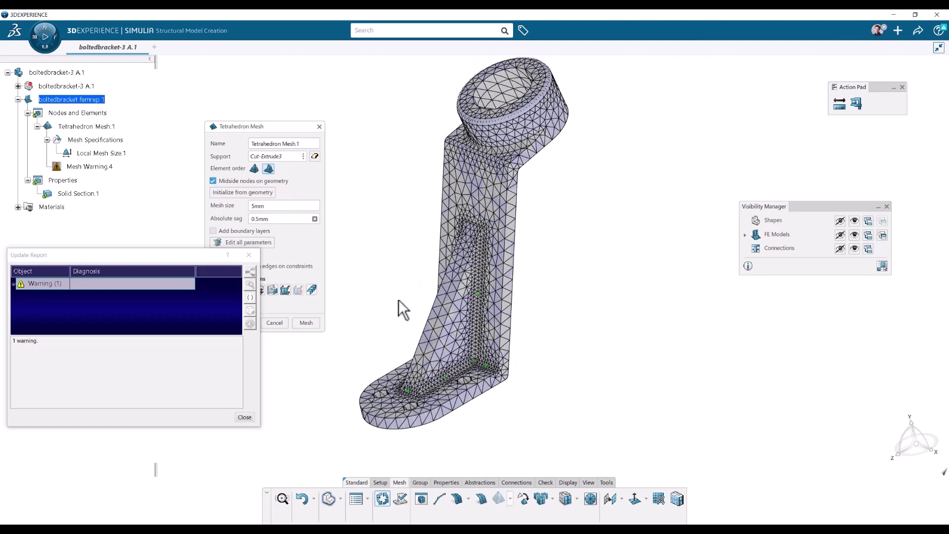
left_click(252, 418)
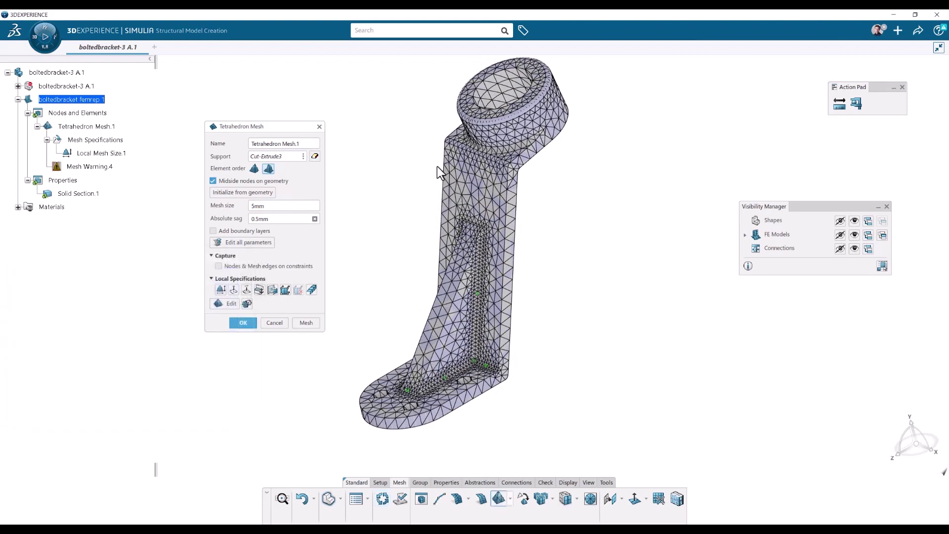
Step: Add a 1.5 mm local mesh size to the upper bend's face and the fillet at the ring's base, and regenerate the mesh
scroll(458, 133, "up", 3)
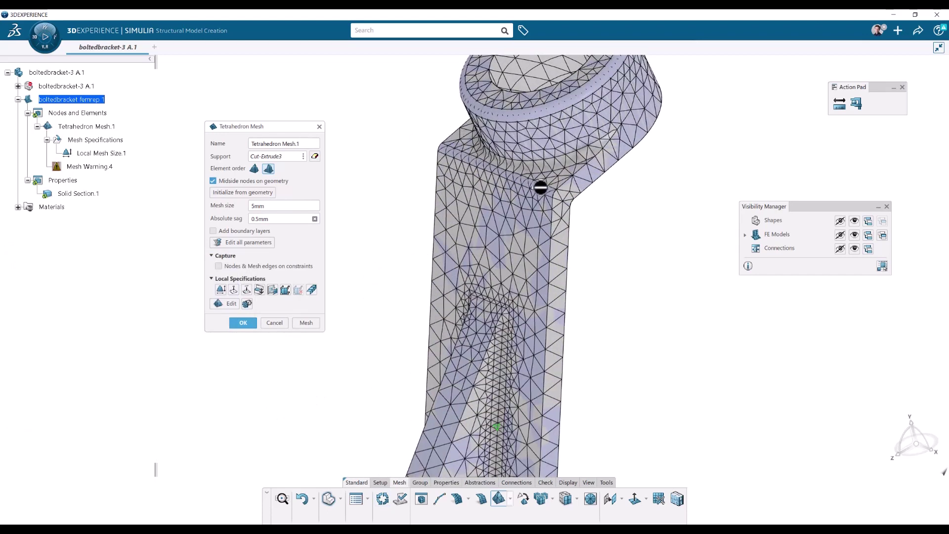
left_click(219, 292)
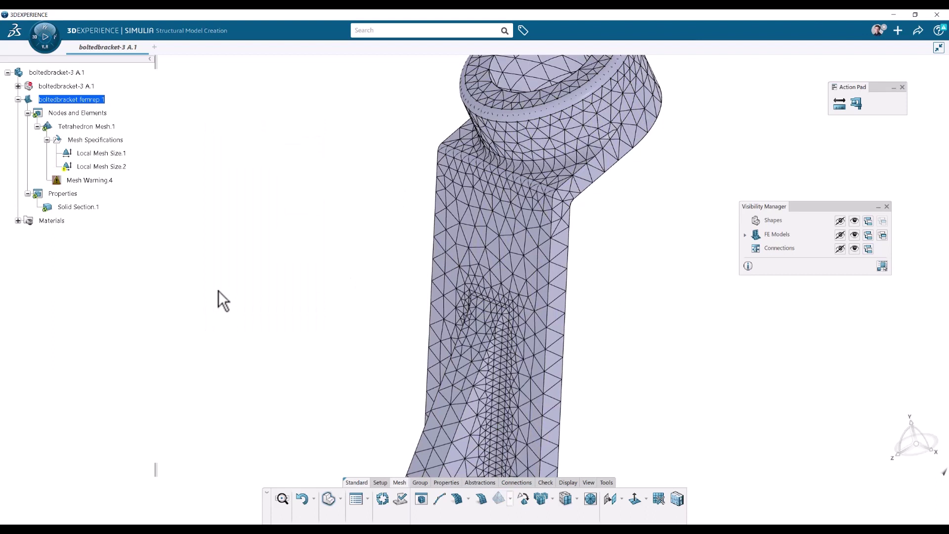
left_click(546, 196)
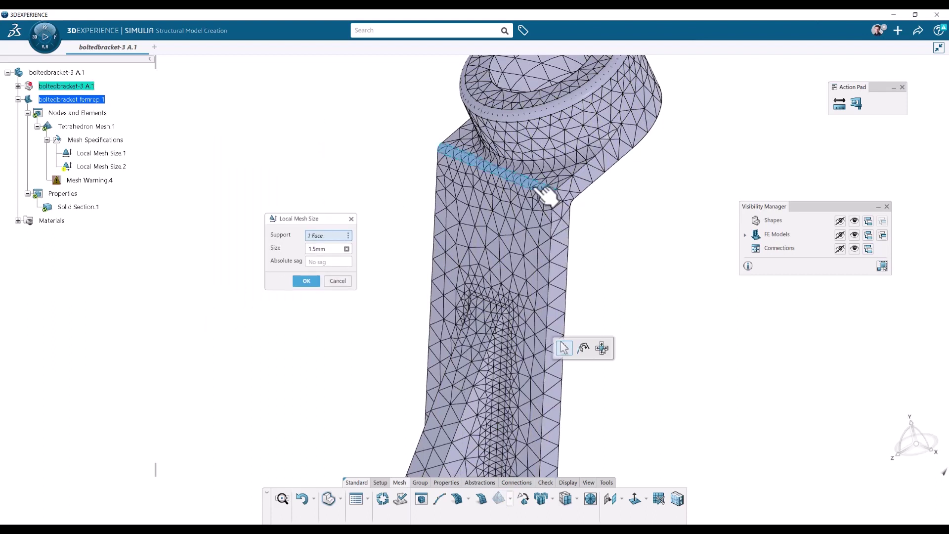
left_click(556, 177)
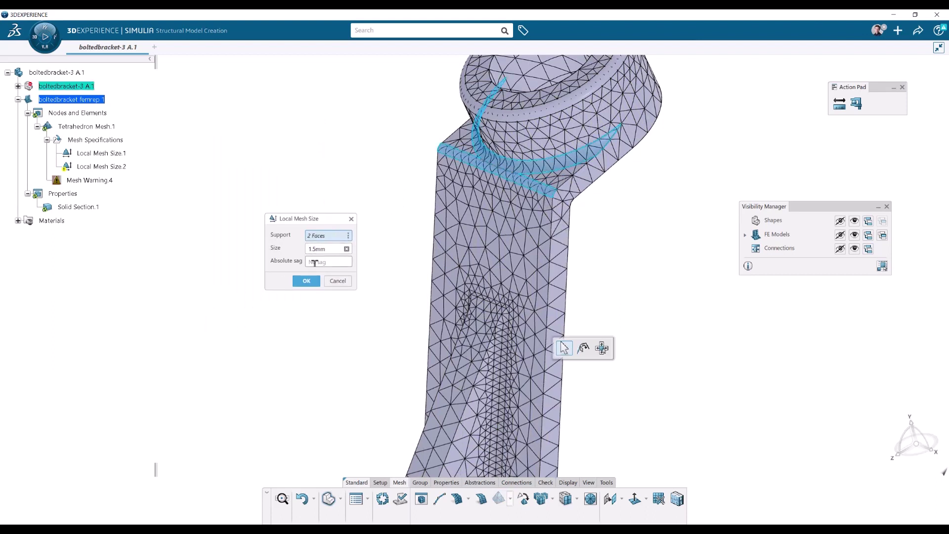
left_click(306, 281)
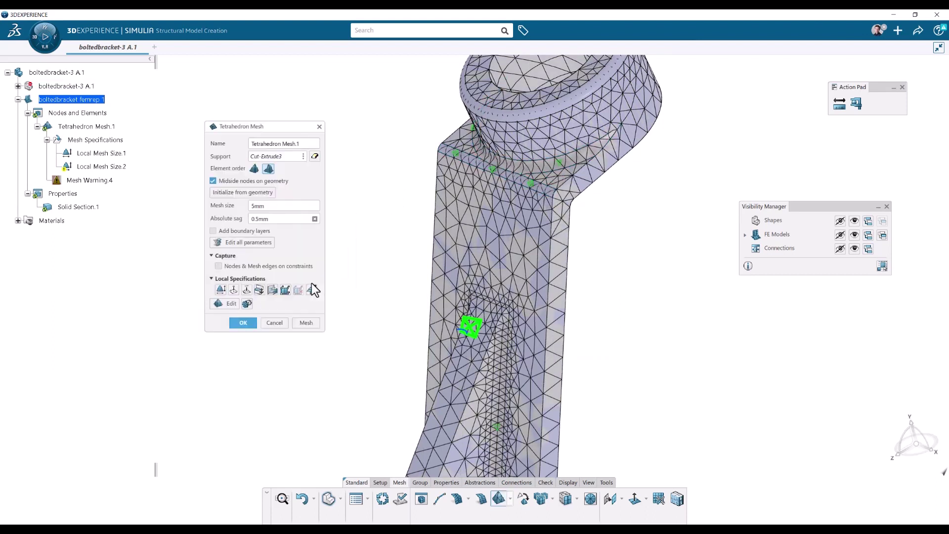
left_click(306, 322)
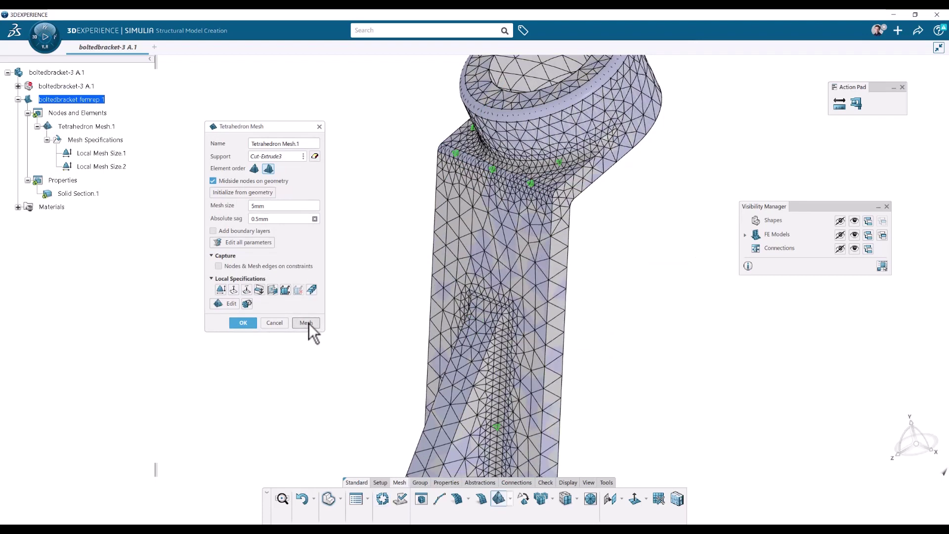
Step: Add a Fillet mesh specification with 5 layers to the bend fillet on the underside below the ring, and regenerate the mesh
middle_click_drag(504, 353, 624, 382)
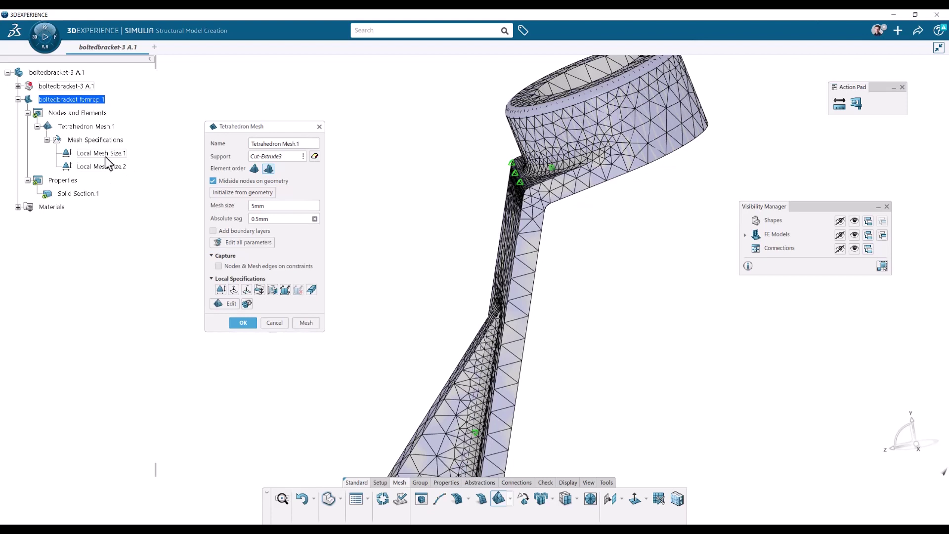
left_click(105, 156)
left_click(311, 290)
left_click_drag(588, 259, 622, 254)
middle_click_drag(554, 219, 522, 195)
left_click(518, 188)
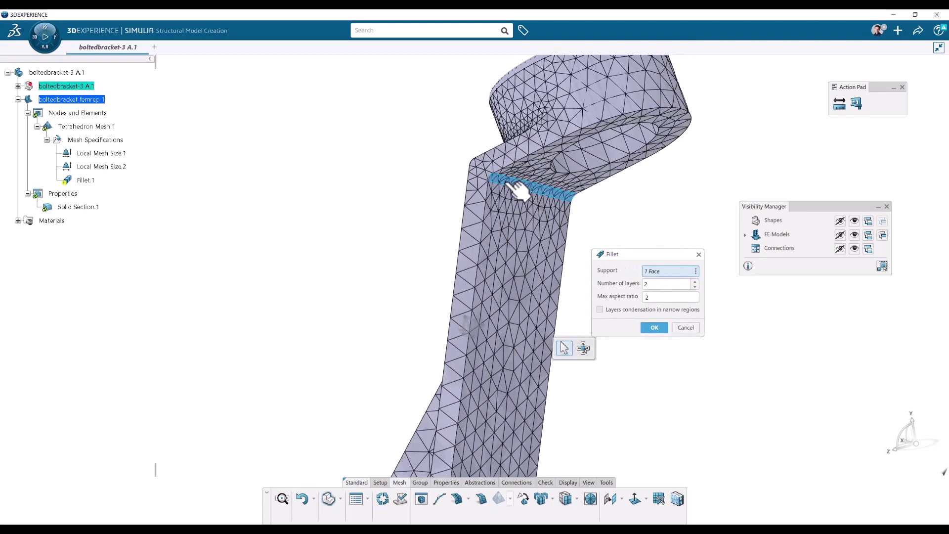
double_click(648, 283)
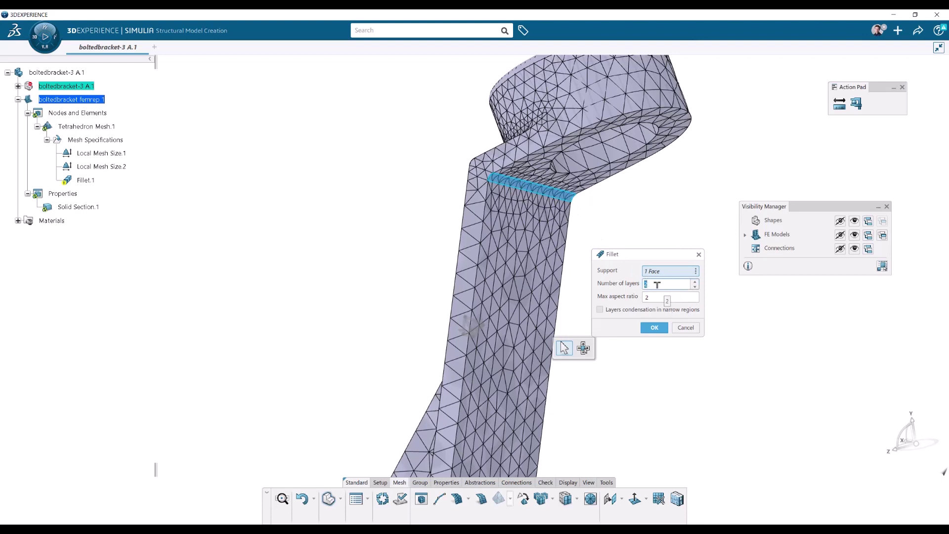
type("5")
left_click(661, 298)
left_click(659, 328)
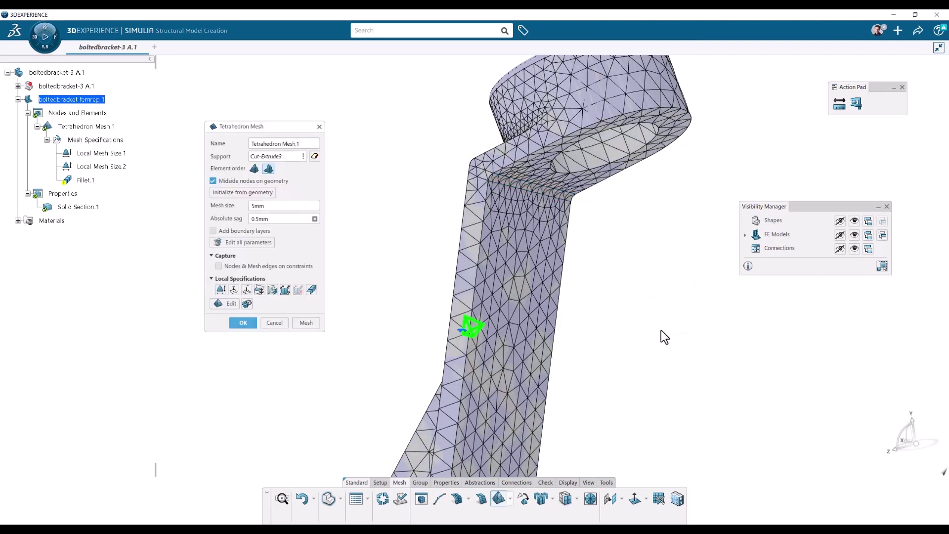
left_click(305, 324)
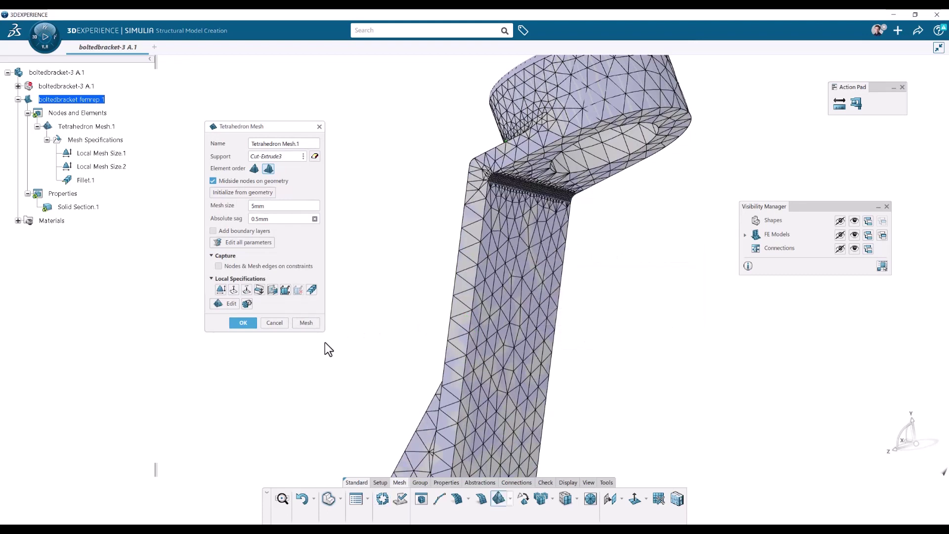
Step: Examine the refined bend fillet below the ring and set its Fillet mesh specification to 2 layers
scroll(498, 179, "up", 3)
scroll(498, 179, "up", 3)
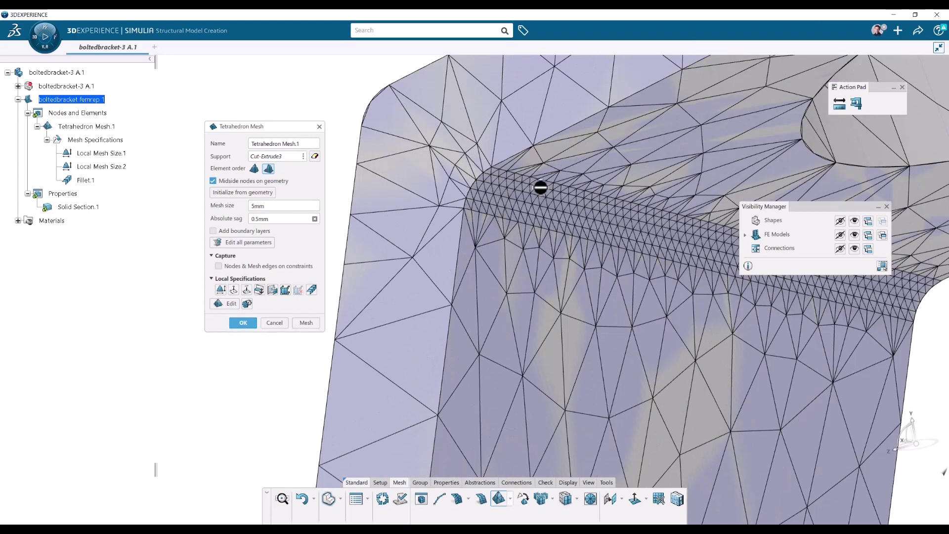
mouse_move(472, 163)
middle_mouse_down()
mouse_move(478, 186)
mouse_move(487, 186)
mouse_move(487, 165)
middle_mouse_up()
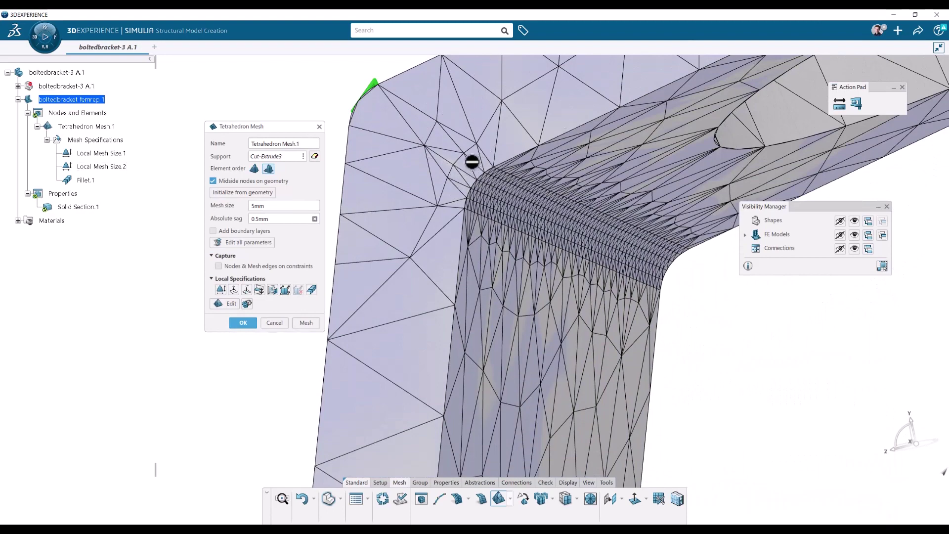
middle_click_drag(528, 244, 527, 216)
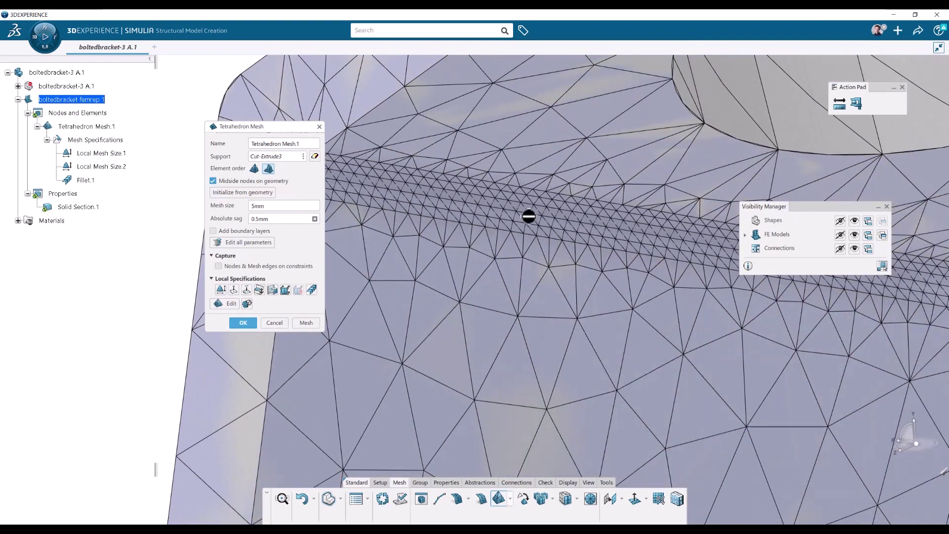
scroll(523, 317, "down", 2)
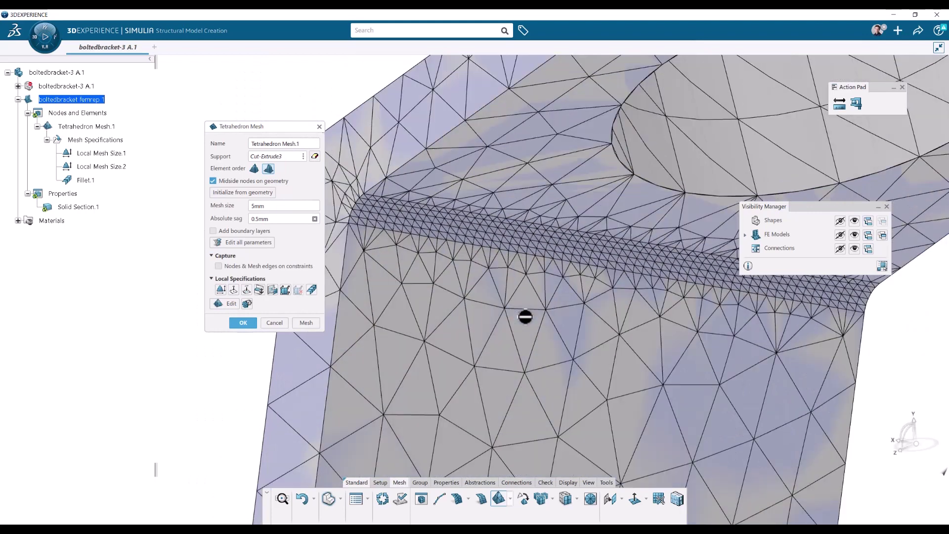
double_click(90, 180)
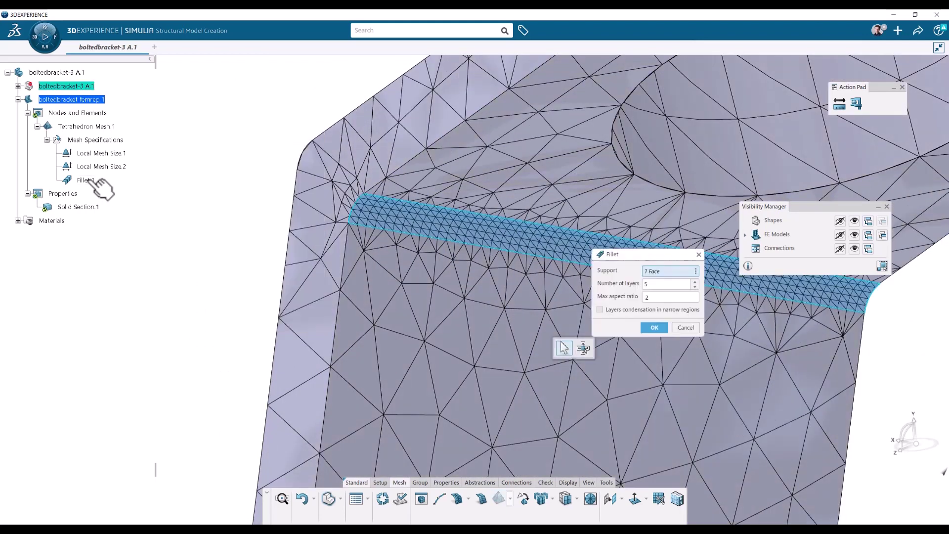
double_click(647, 284)
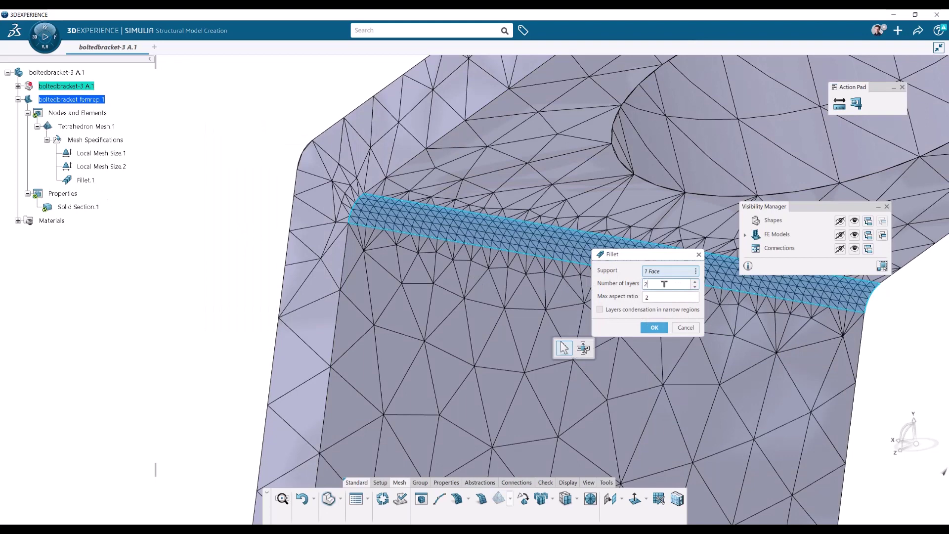
left_click(655, 327)
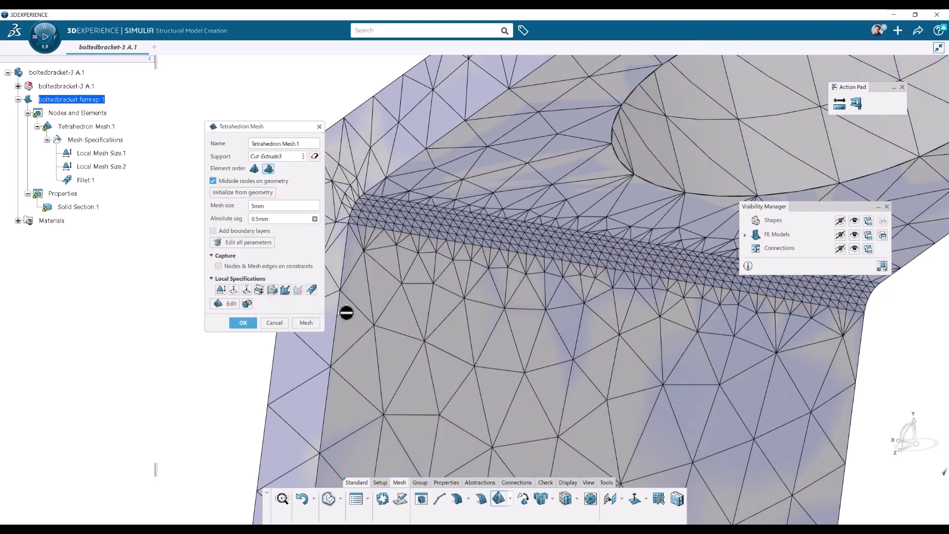
Step: Regenerate the bracket's tetrahedron mesh with the changed fillet layers and accept the mesh definition
left_click(305, 322)
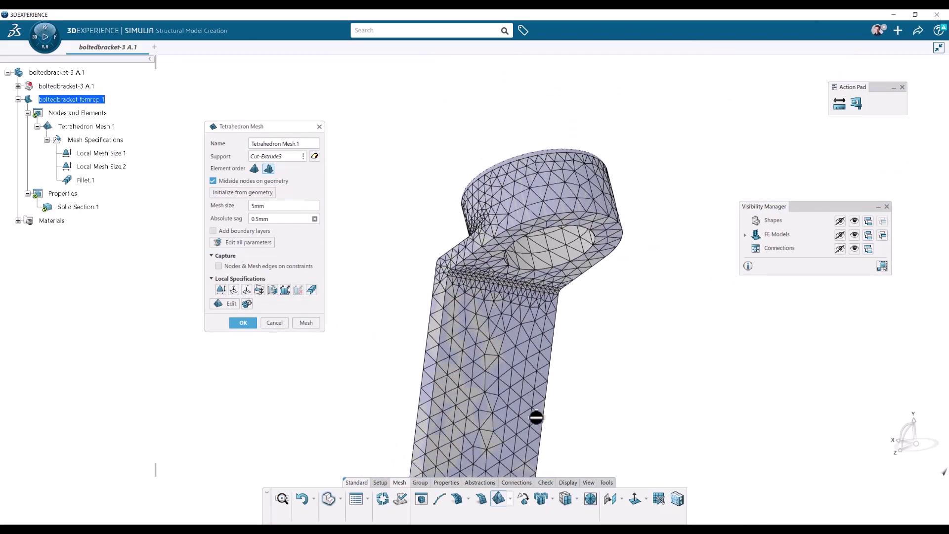
middle_click_drag(536, 418, 542, 341)
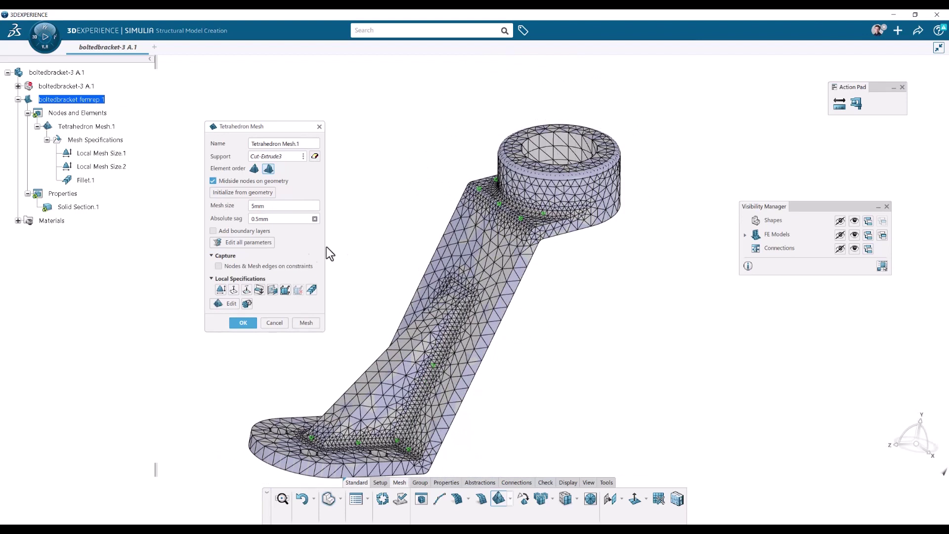
left_click(244, 324)
Step: Run a Quality Analysis on the bracket mesh and hide the shapes so only the element quality colours are displayed
middle_click_drag(586, 416, 647, 331)
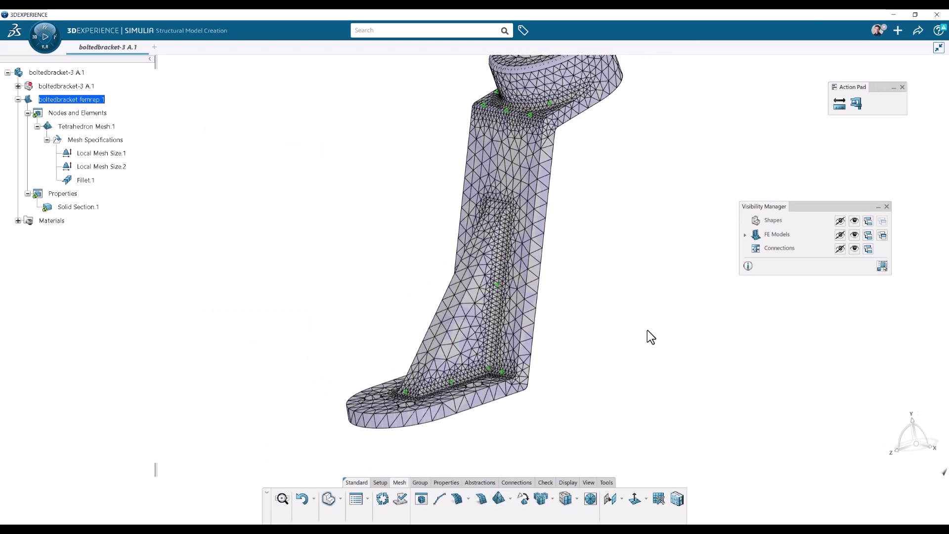
left_click(547, 483)
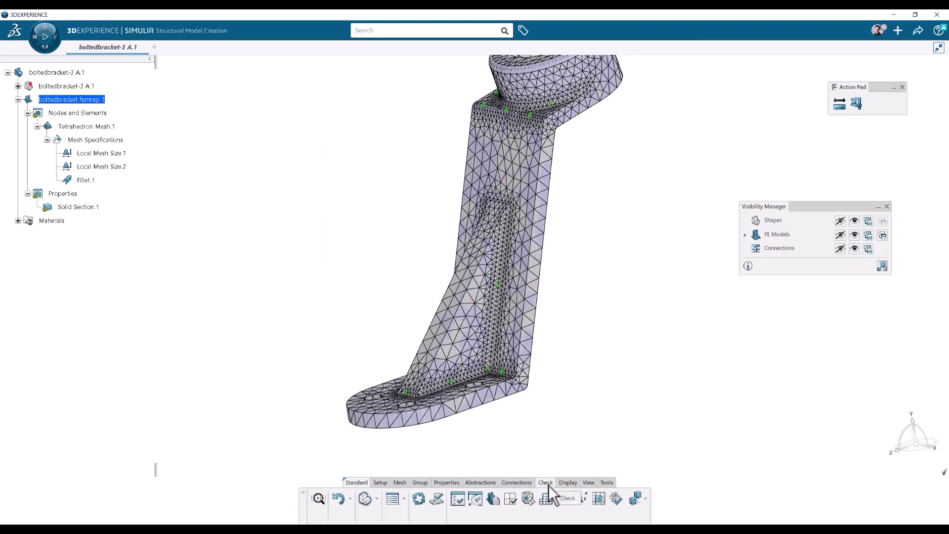
left_click(515, 500)
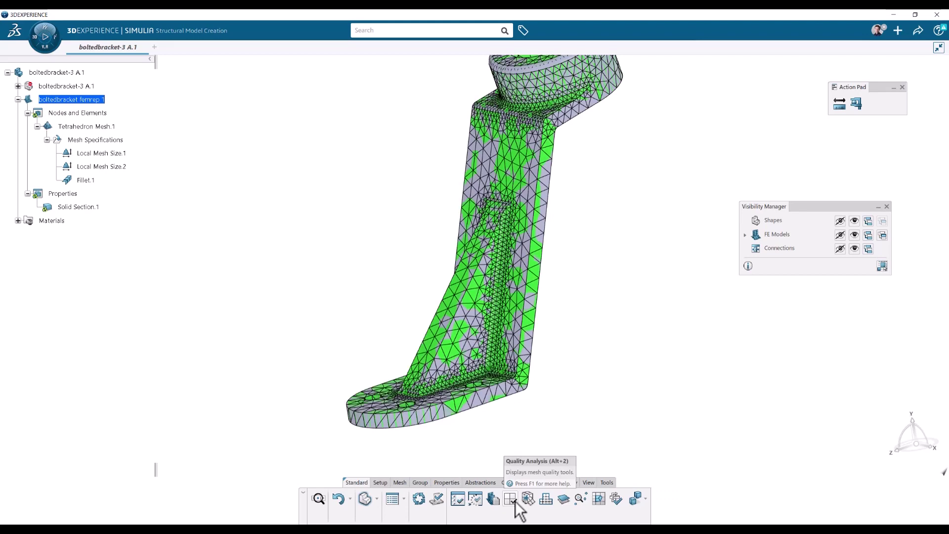
scroll(561, 229, "down", 3)
middle_click_drag(578, 206, 541, 262)
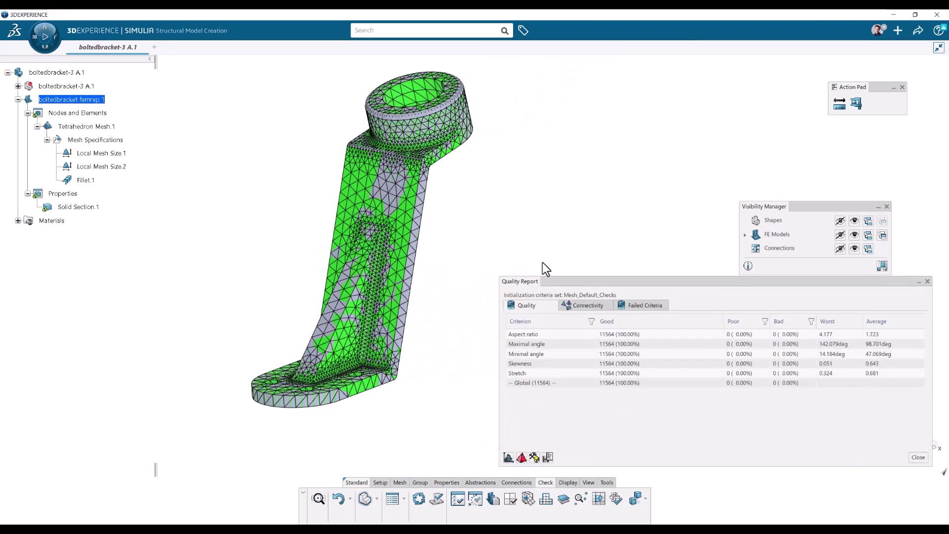
left_click_drag(808, 204, 776, 162)
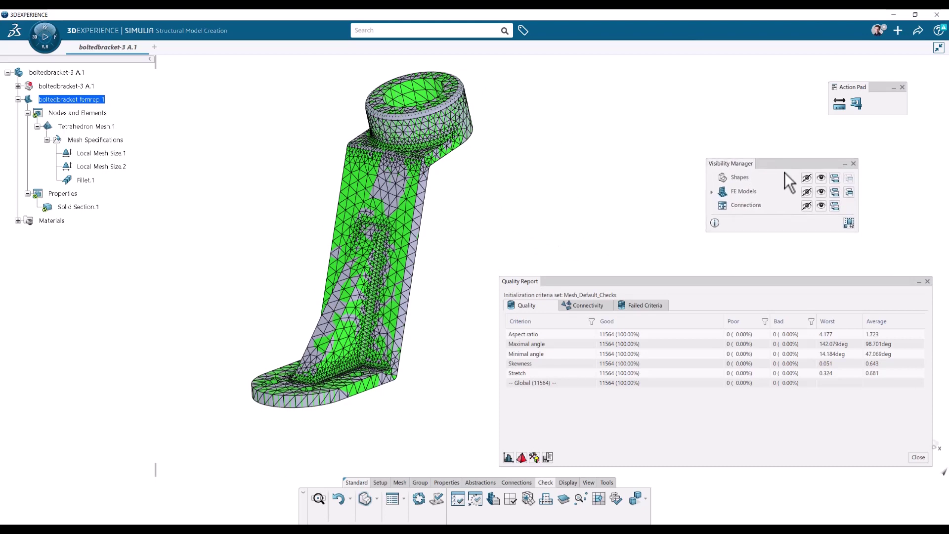
left_click(805, 178)
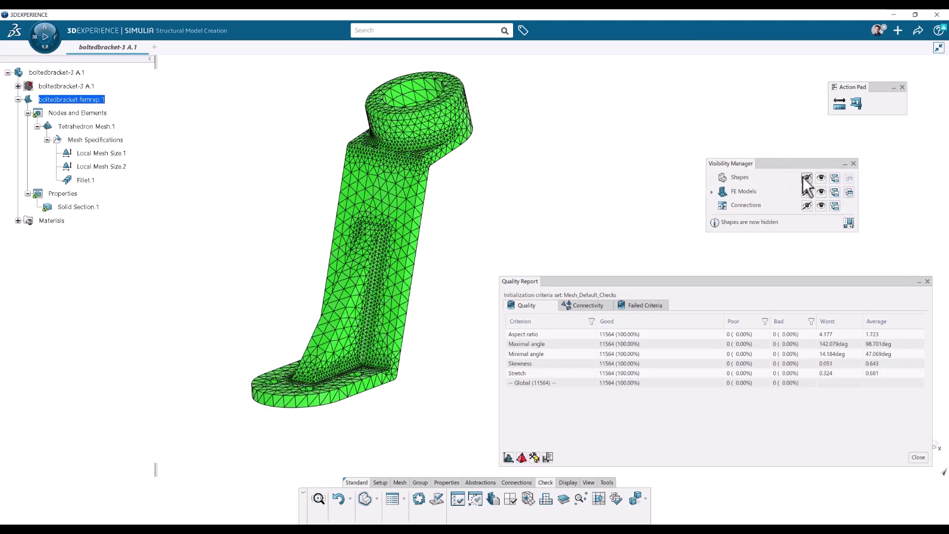
mouse_move(523, 222)
middle_mouse_down()
mouse_move(375, 234)
mouse_move(509, 234)
middle_mouse_up()
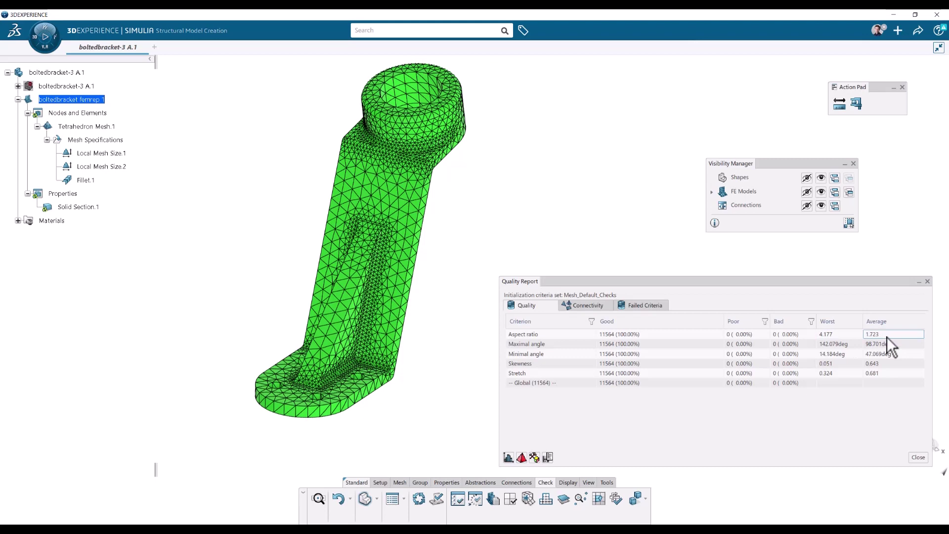
Step: Highlight the element with the worst aspect ratio and inspect its shape and location on the bracket
left_click(835, 334)
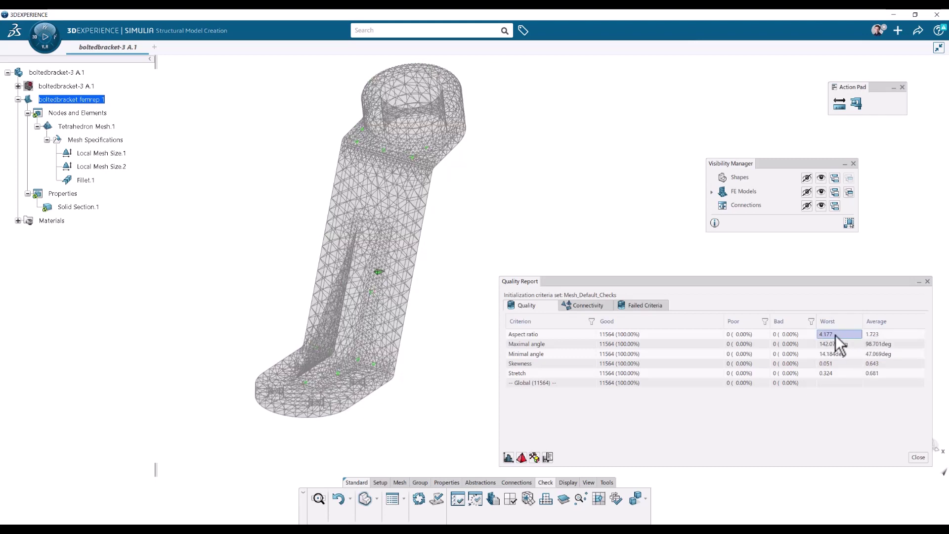
scroll(390, 281, "up", 8)
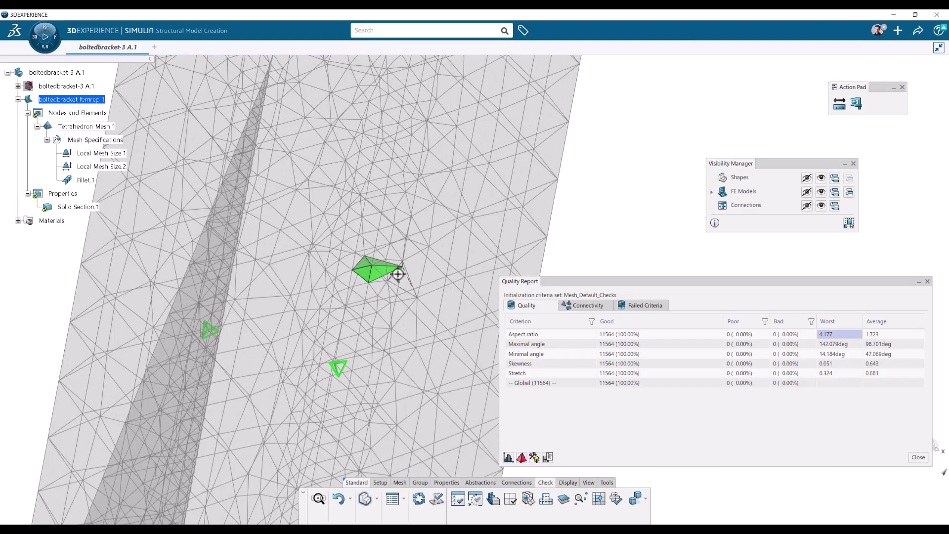
middle_click_drag(398, 274, 354, 285)
scroll(354, 285, "down", 10)
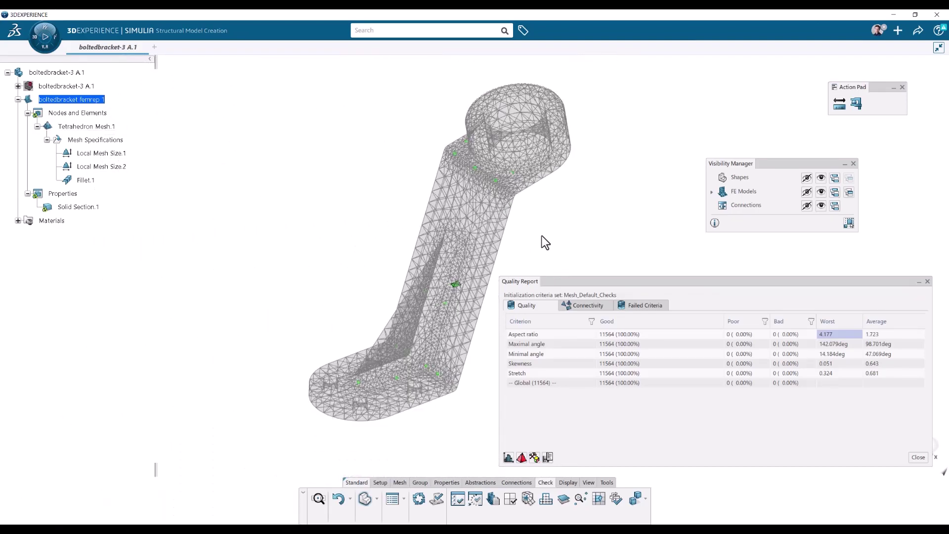
middle_click_drag(542, 236, 470, 356)
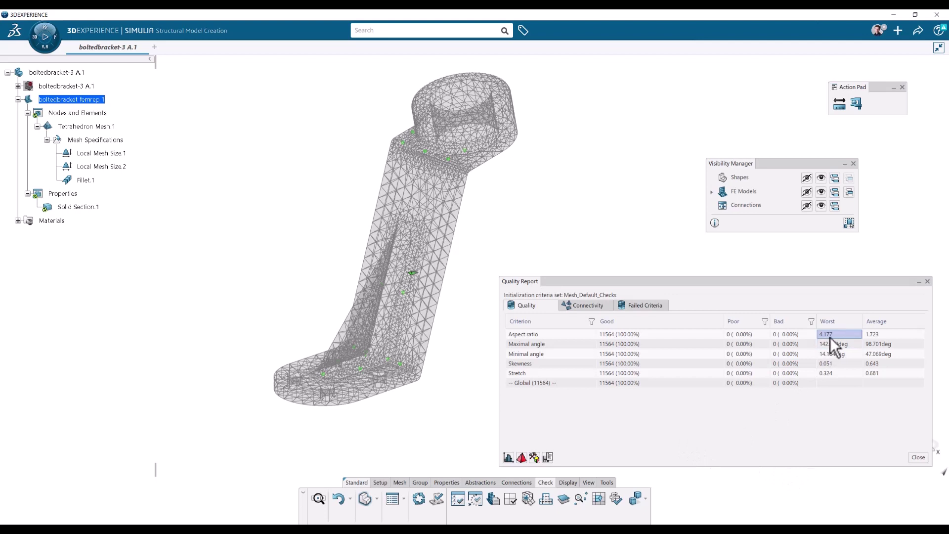
Step: Open the quality criteria for the TE10 elements and apply an aspect ratio warning limit of 3
left_click(534, 455)
left_click_drag(271, 144, 323, 141)
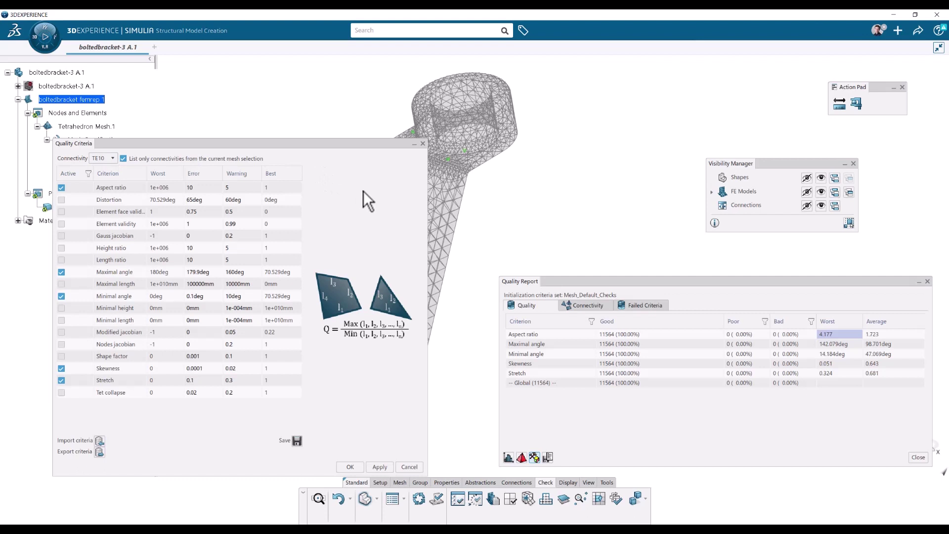
left_click(238, 184)
double_click(231, 185)
type("3")
left_click(380, 465)
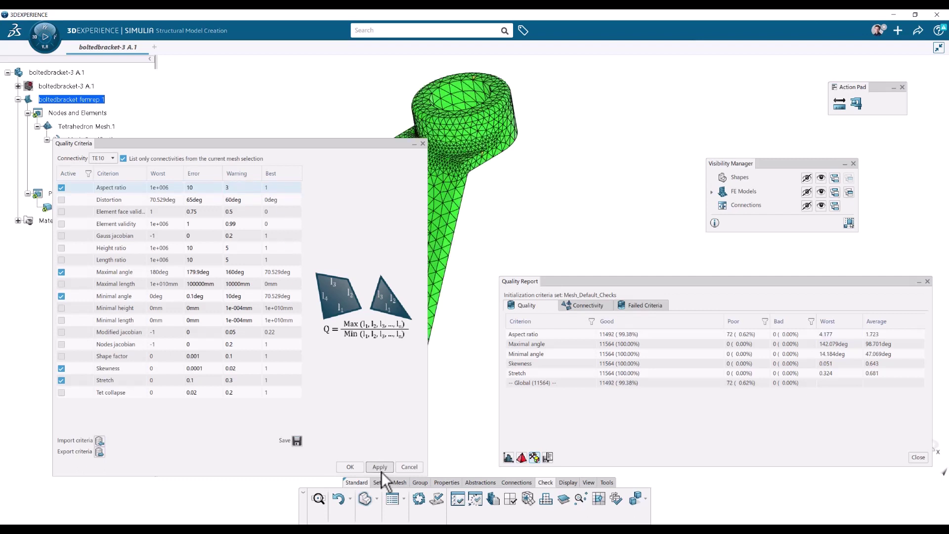
Step: Highlight the elements with a poor aspect ratio and inspect where they lie on the bracket
middle_click_drag(460, 382, 466, 370)
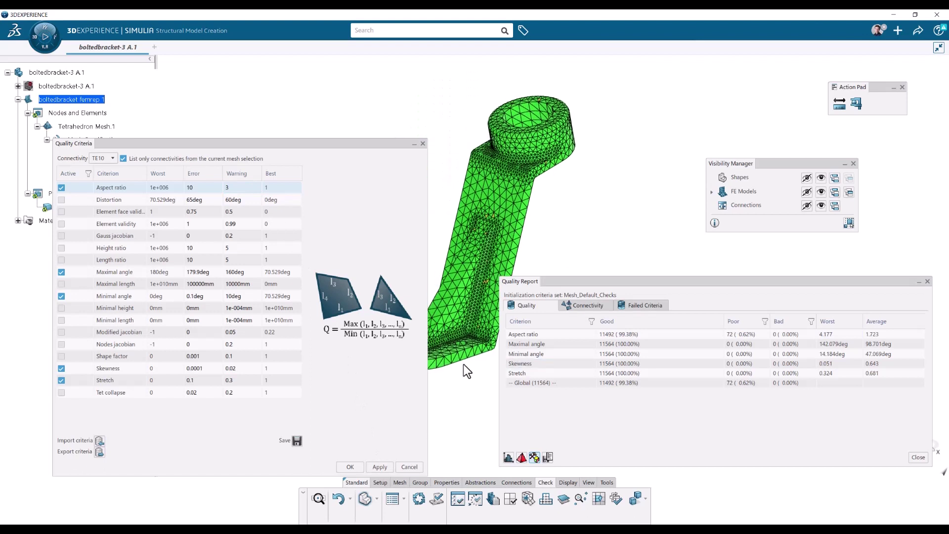
left_click(750, 336)
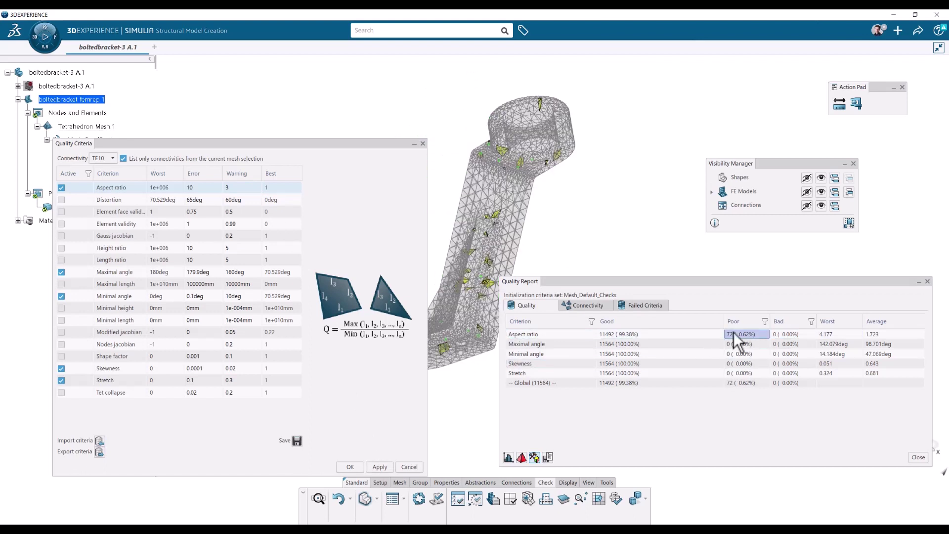
left_click_drag(714, 285, 730, 274)
middle_click_drag(499, 324, 486, 378)
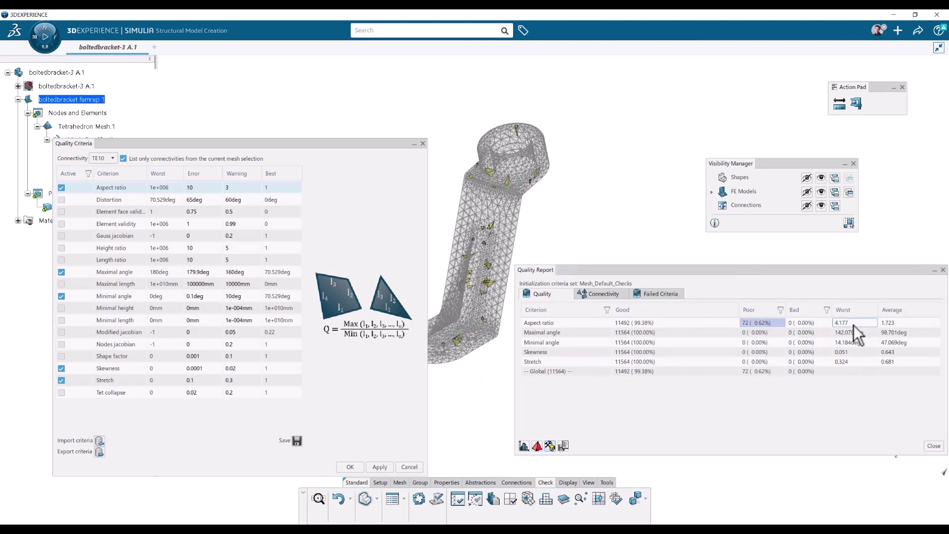
Step: Restore the aspect ratio warning limit to 5, recheck the poor elements, and close the quality criteria
double_click(242, 187)
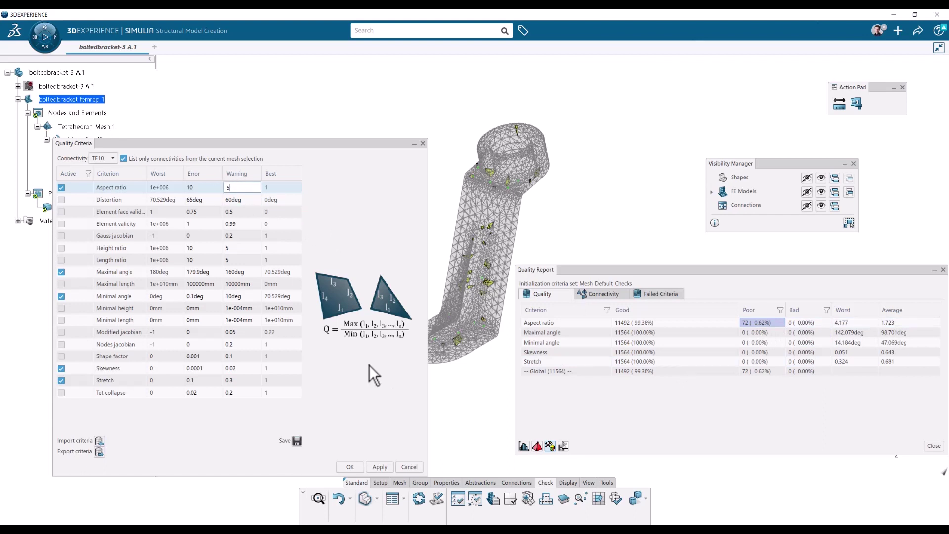
type("5")
left_click(383, 468)
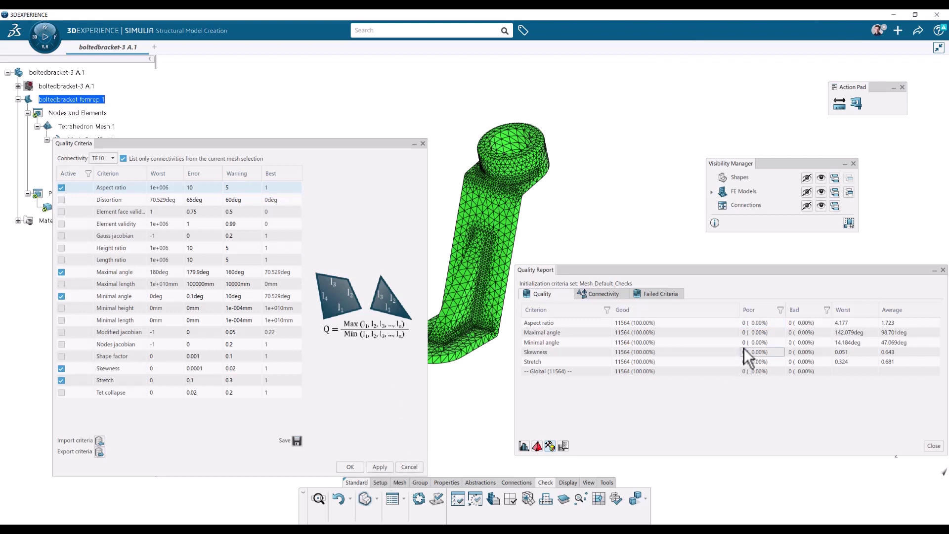
left_click(766, 323)
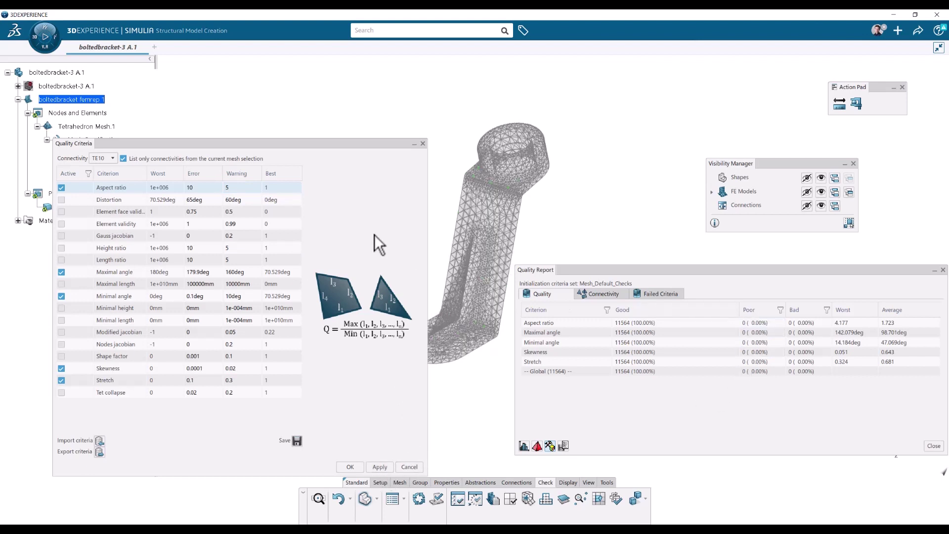
left_click(423, 144)
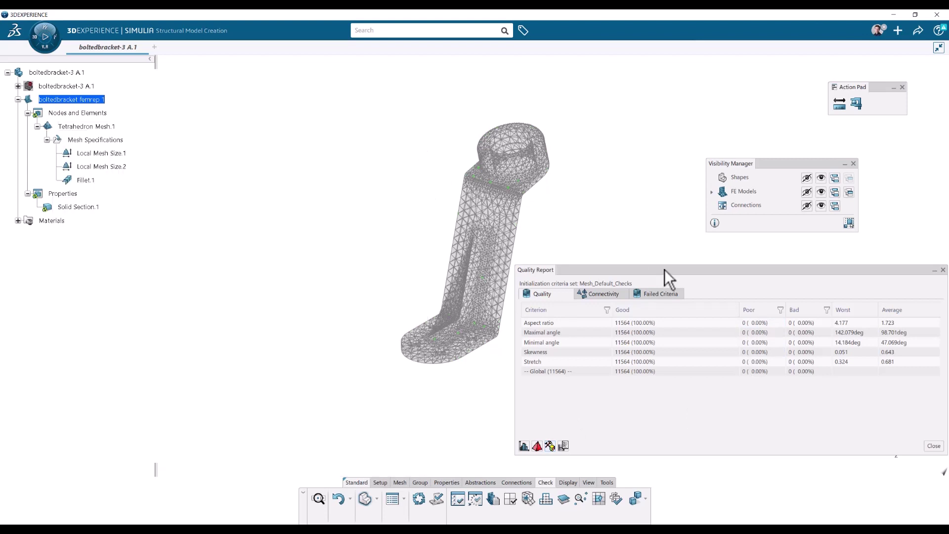
Step: Hide all shapes, FE models, and connections with the Visibility Manager
left_click_drag(793, 165, 749, 156)
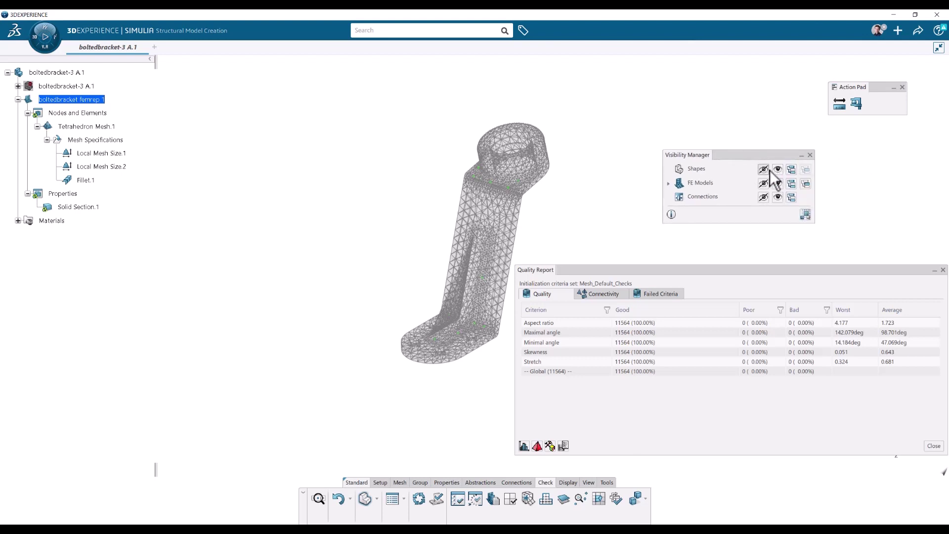
left_click(764, 170)
left_click(763, 183)
left_click(763, 197)
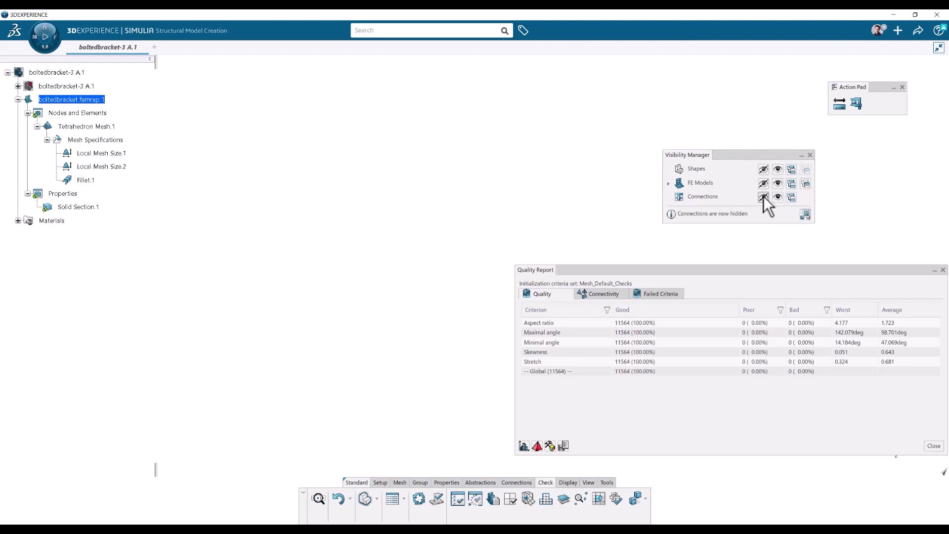
Step: Show the contributing shapes and FE models again and close the quality report
left_click(792, 170)
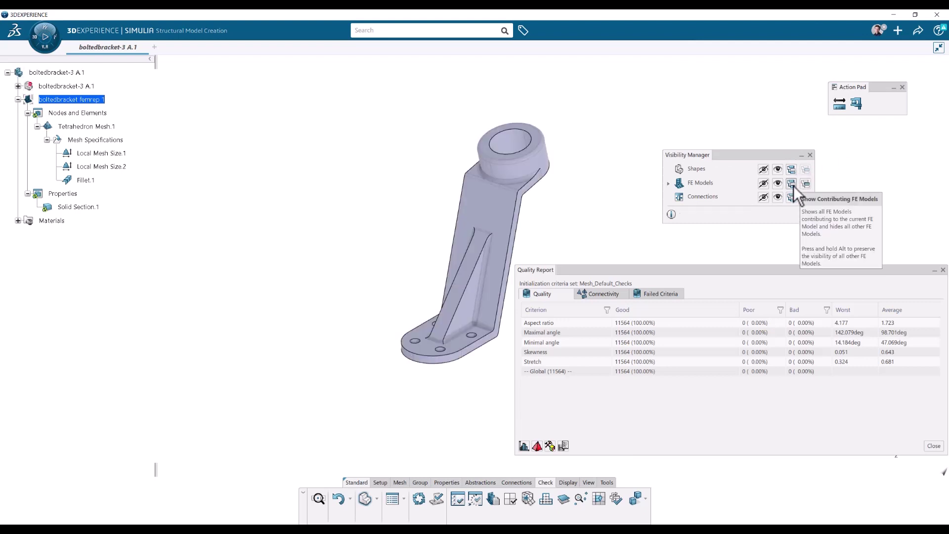
left_click(792, 184)
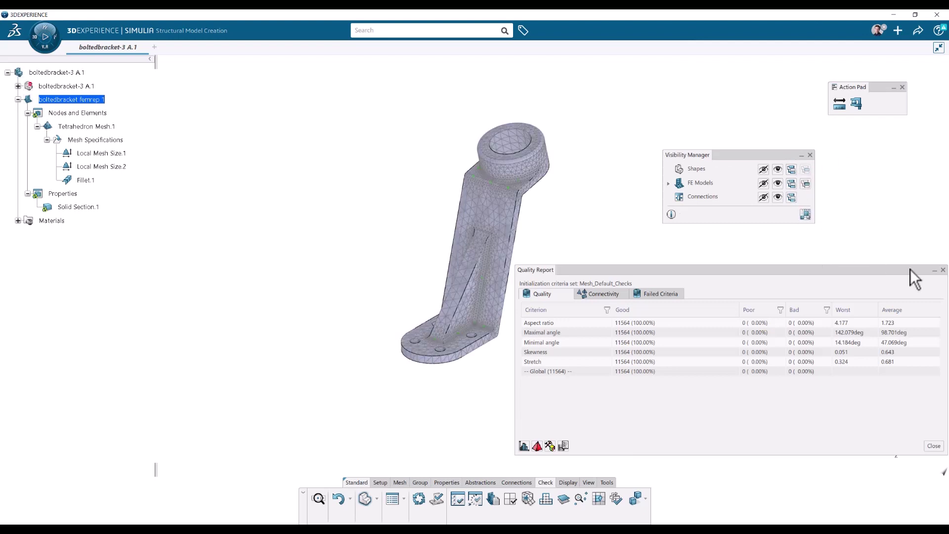
left_click(942, 270)
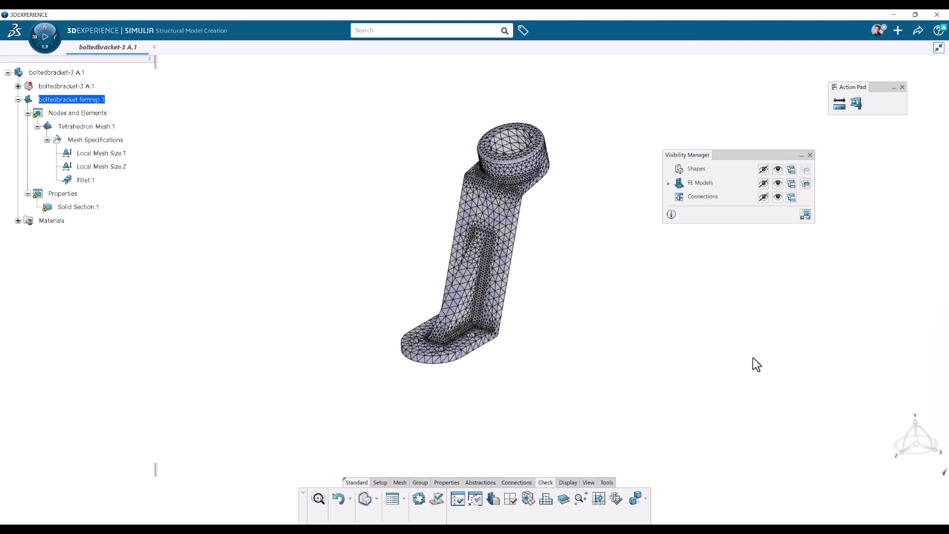
left_click(381, 482)
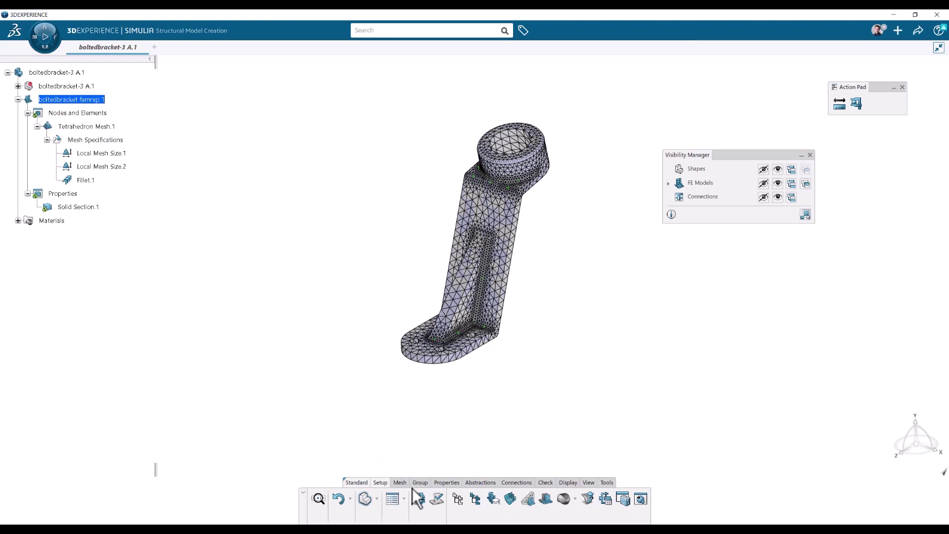
Step: Review which shapes contribute to the bracket's finite element model in the Contributing Shapes Manager and close it
left_click(462, 504)
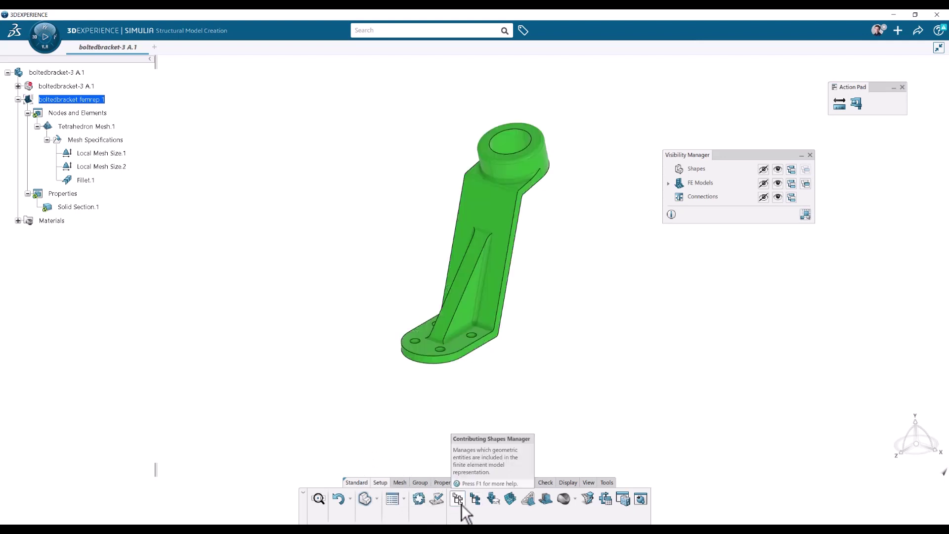
left_click_drag(407, 66, 694, 146)
left_click(574, 177)
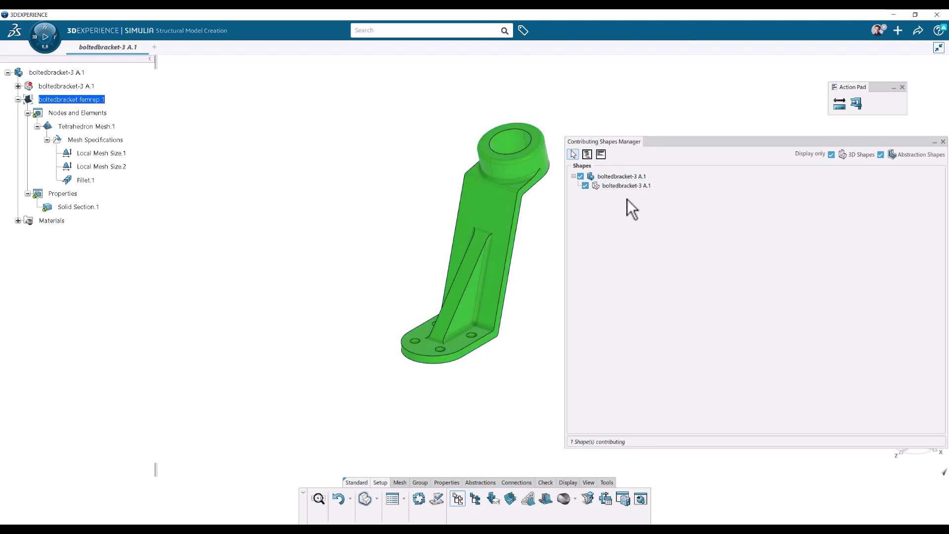
key("Escape")
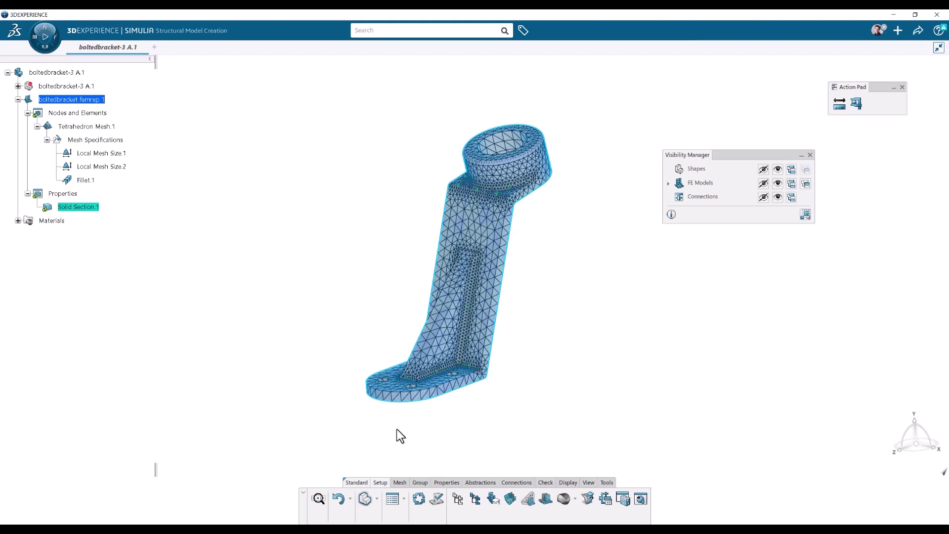
Step: Update the bracket's finite element model, including its mesh and solid section, and save it
left_click(421, 499)
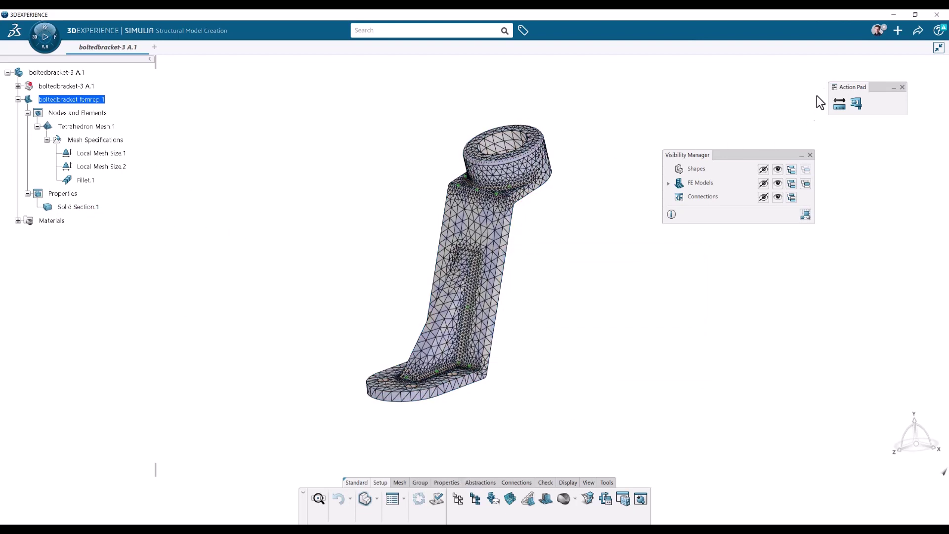
left_click(920, 36)
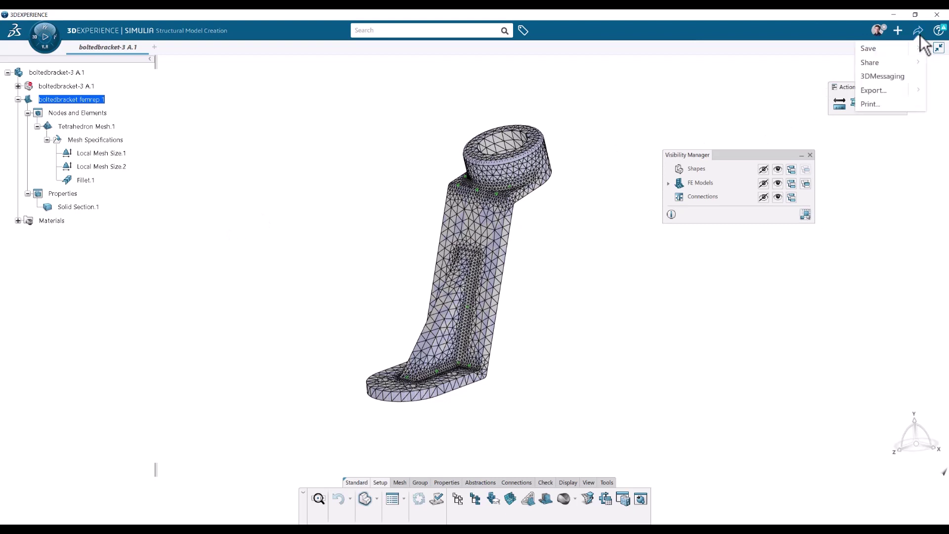
left_click(885, 51)
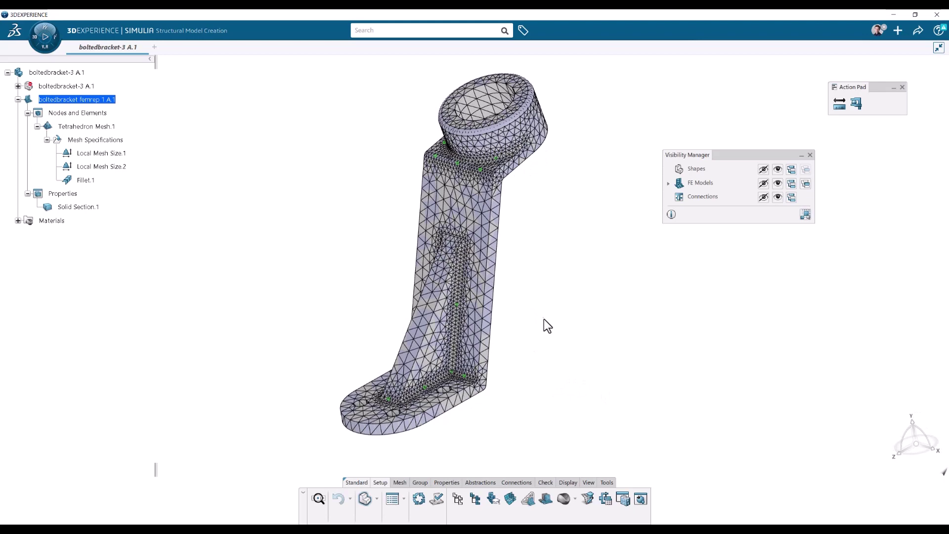
mouse_move(564, 340)
middle_mouse_down()
mouse_move(546, 339)
mouse_move(551, 350)
middle_mouse_up()
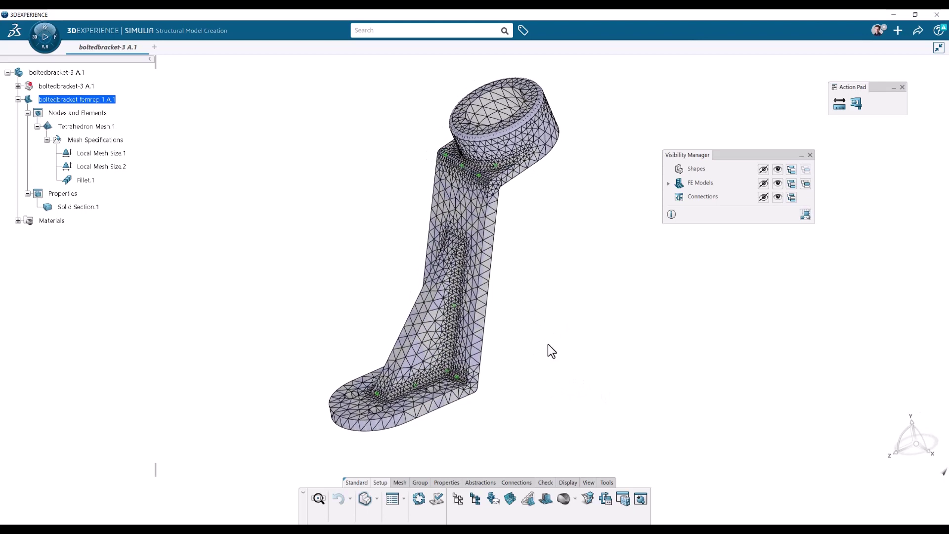